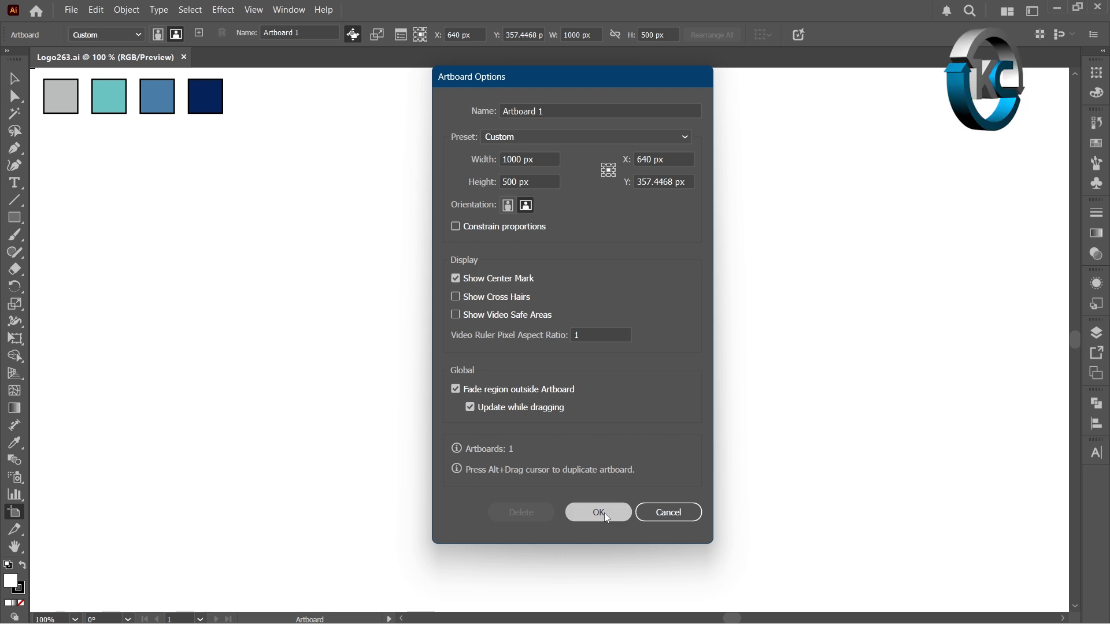
- Set the fill to none and draw a 300 × 300 px rectangular grid with 11 horizontal and 11 vertical dividers, centred on the artboard
{"action": "left_click", "coordinate": [19, 82]}
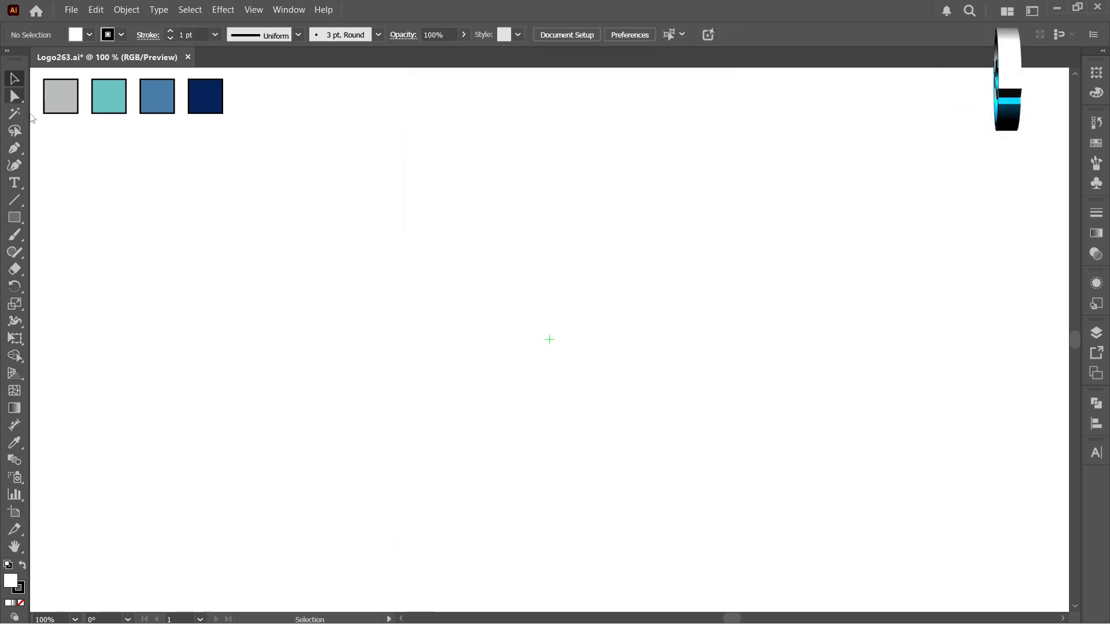
{"action": "left_click", "coordinate": [22, 603]}
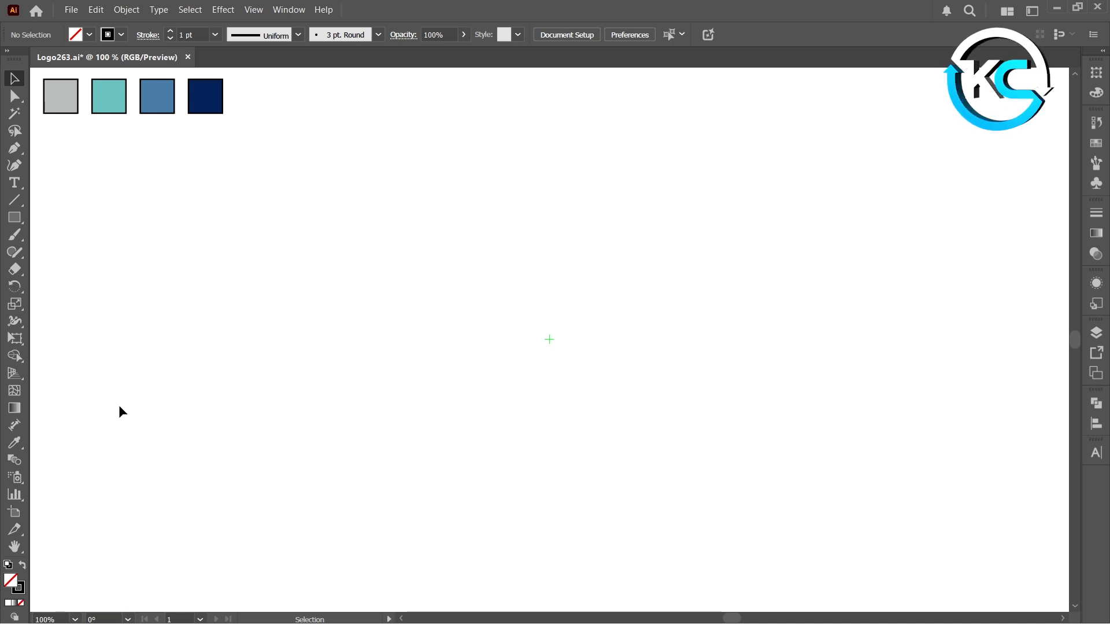
{"action": "right_click", "coordinate": [23, 202]}
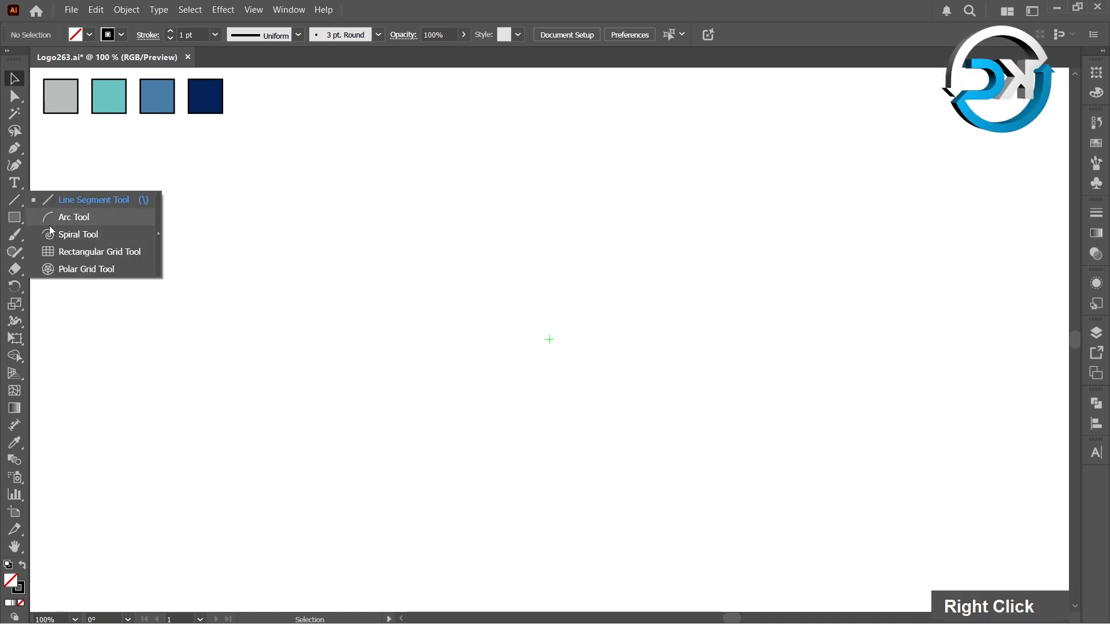
{"action": "left_click", "coordinate": [83, 252]}
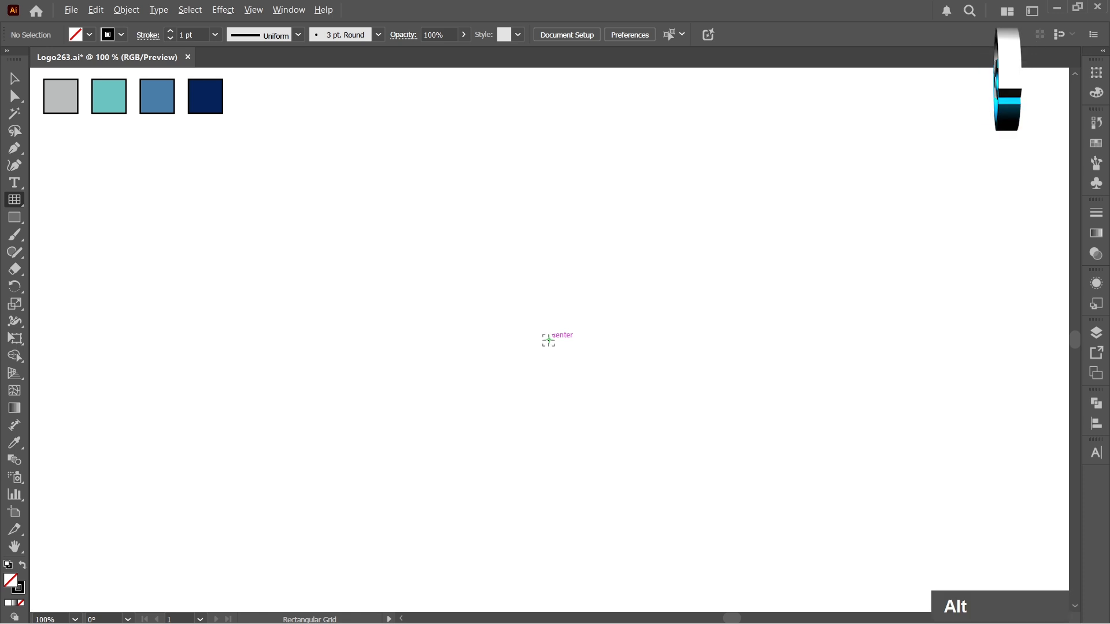
{"action": "left_click", "coordinate": [550, 340], "text": "alt"}
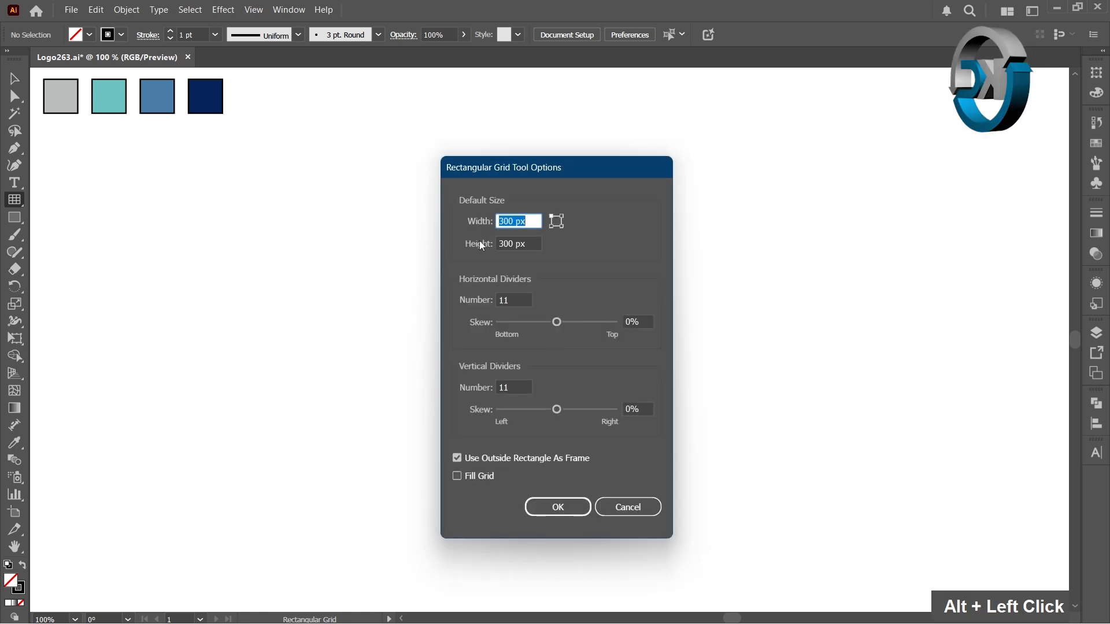
{"action": "key", "text": "Tab"}
{"action": "left_click", "coordinate": [505, 299]}
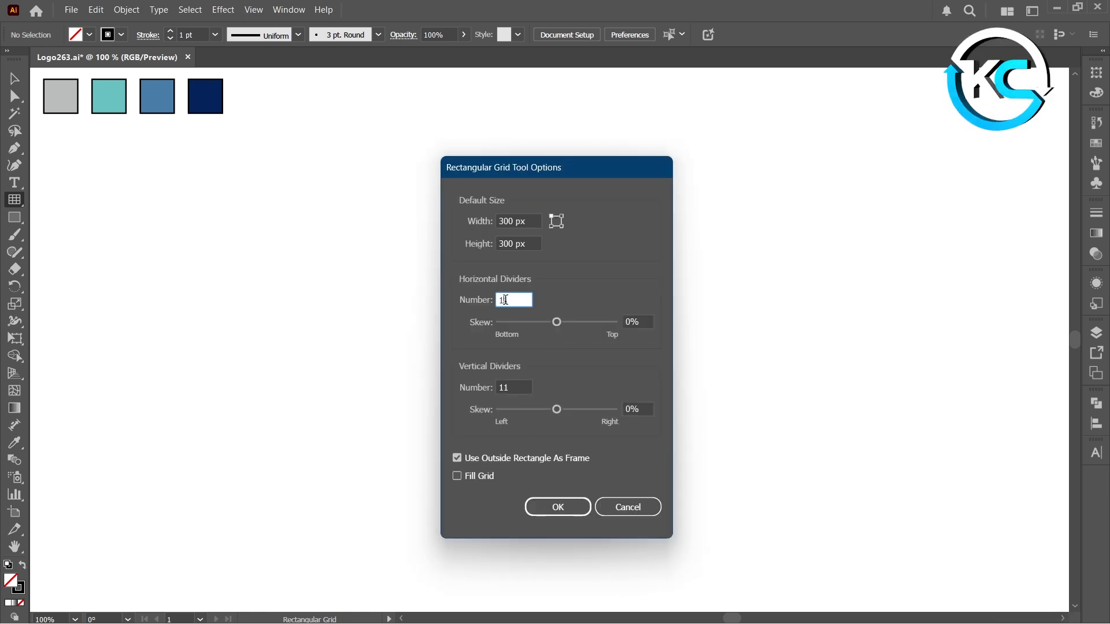
{"action": "left_click", "coordinate": [475, 388]}
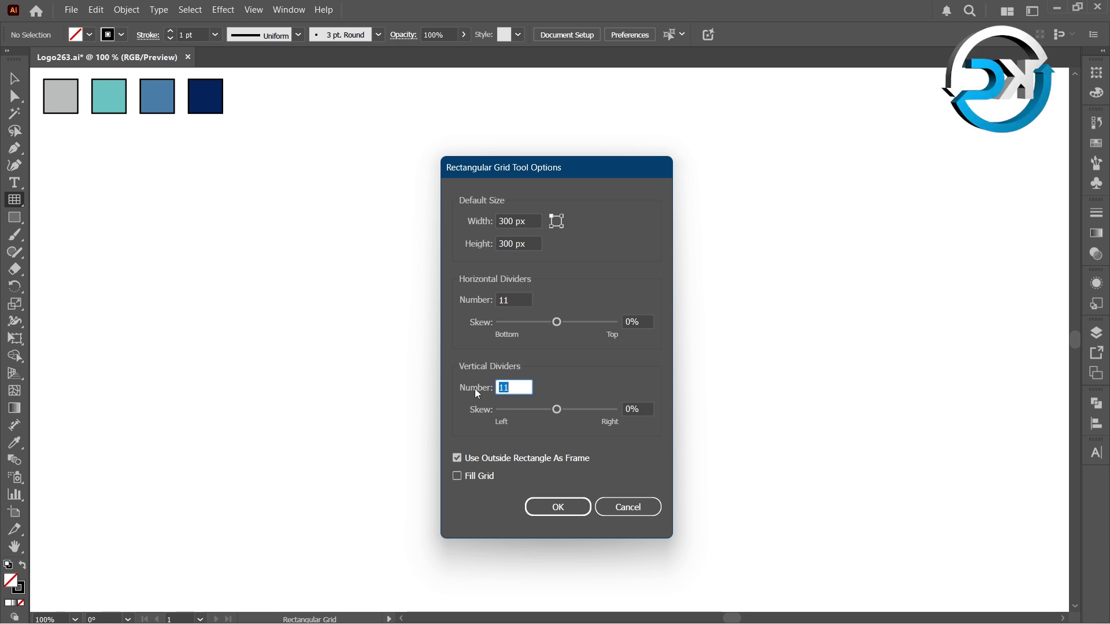
{"action": "left_click", "coordinate": [558, 507]}
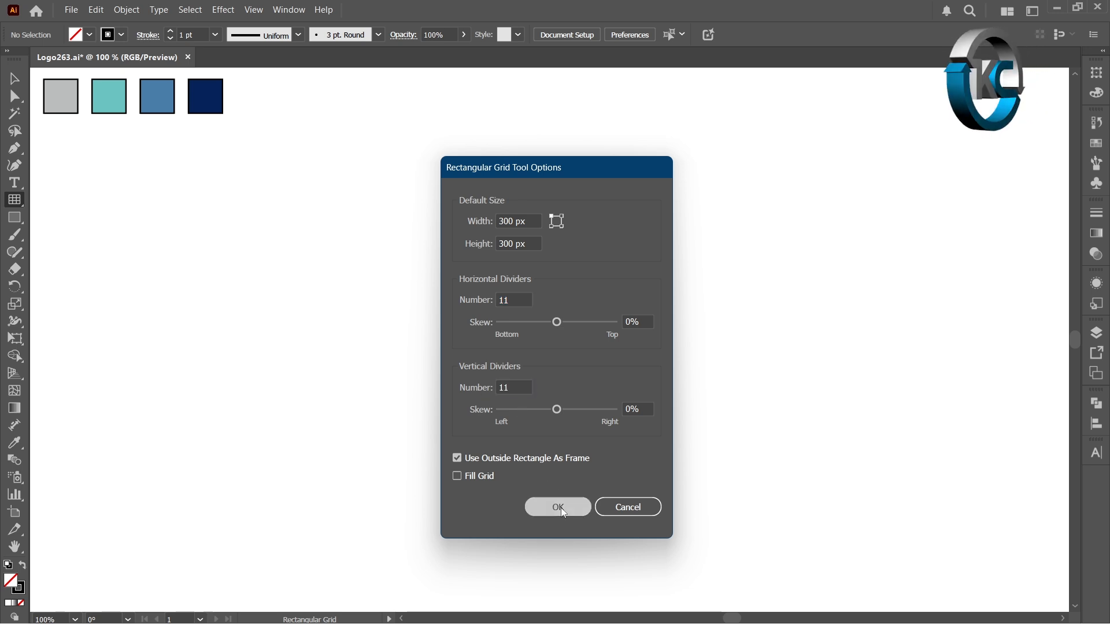
{"action": "left_click", "coordinate": [16, 80]}
{"action": "double_click", "coordinate": [53, 189]}
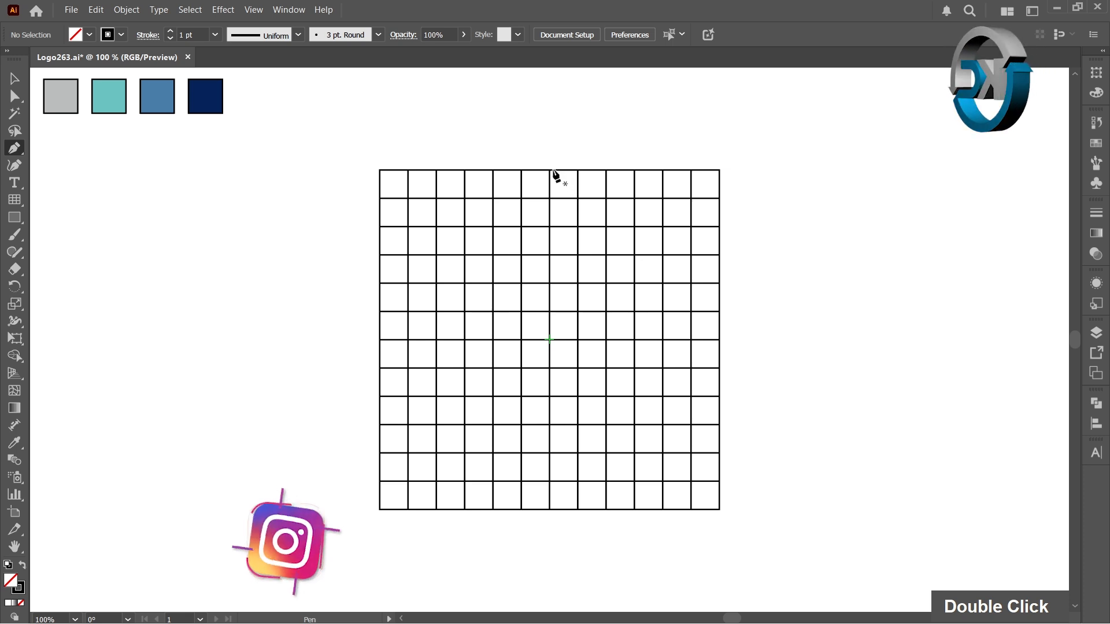
- Draw a diamond four grid cells wide and high from separate Pen tool segments, with its apex at the midpoint of the grid's upper edge
{"action": "left_click", "coordinate": [550, 171]}
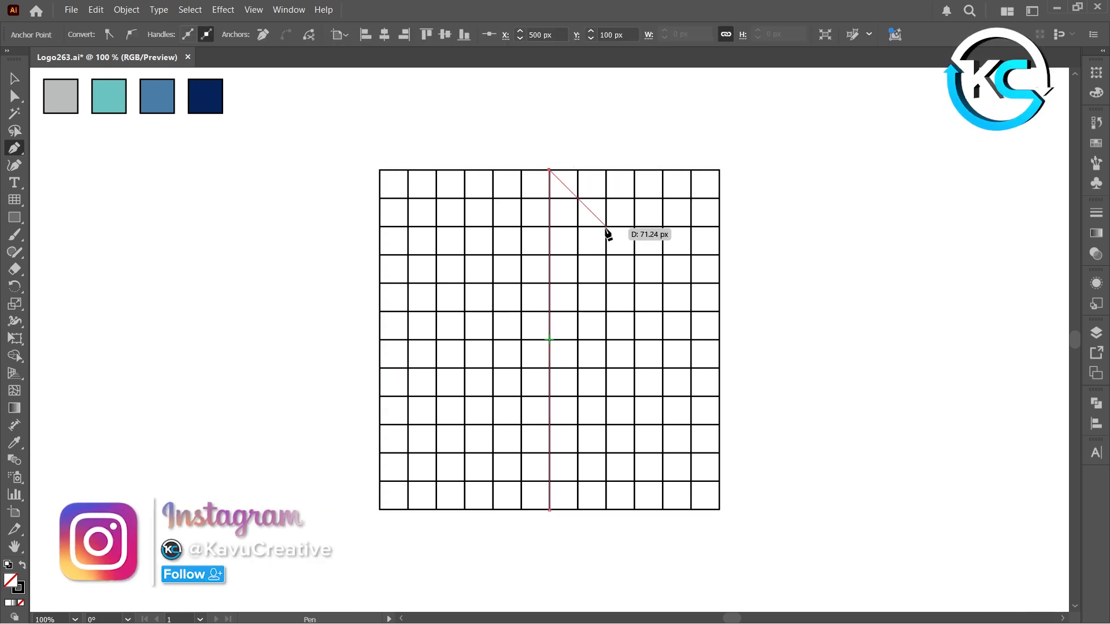
{"action": "left_click", "coordinate": [606, 227], "text": "shift"}
{"action": "left_click", "coordinate": [611, 145], "text": "ctrl"}
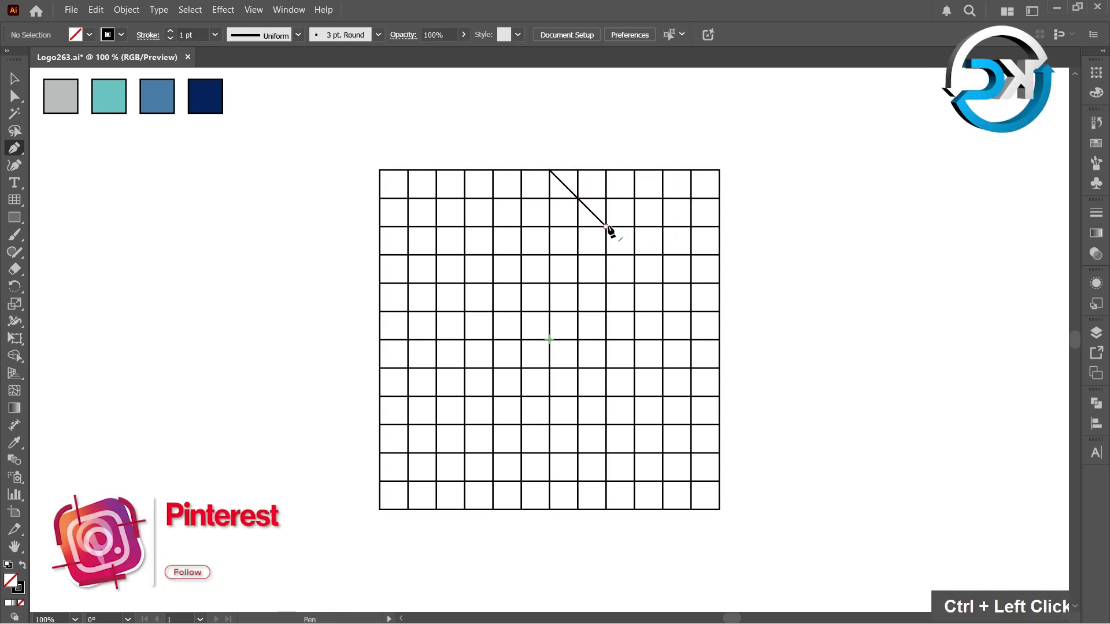
{"action": "left_click", "coordinate": [607, 227]}
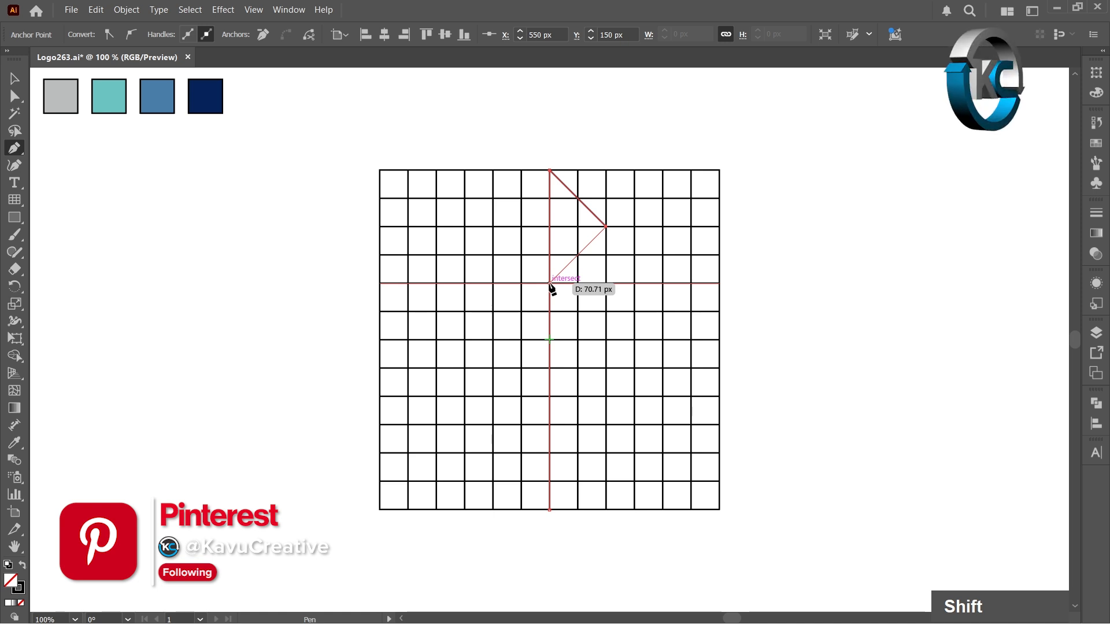
{"action": "left_click", "coordinate": [550, 283], "text": "shift"}
{"action": "left_click", "coordinate": [576, 204], "text": "ctrl"}
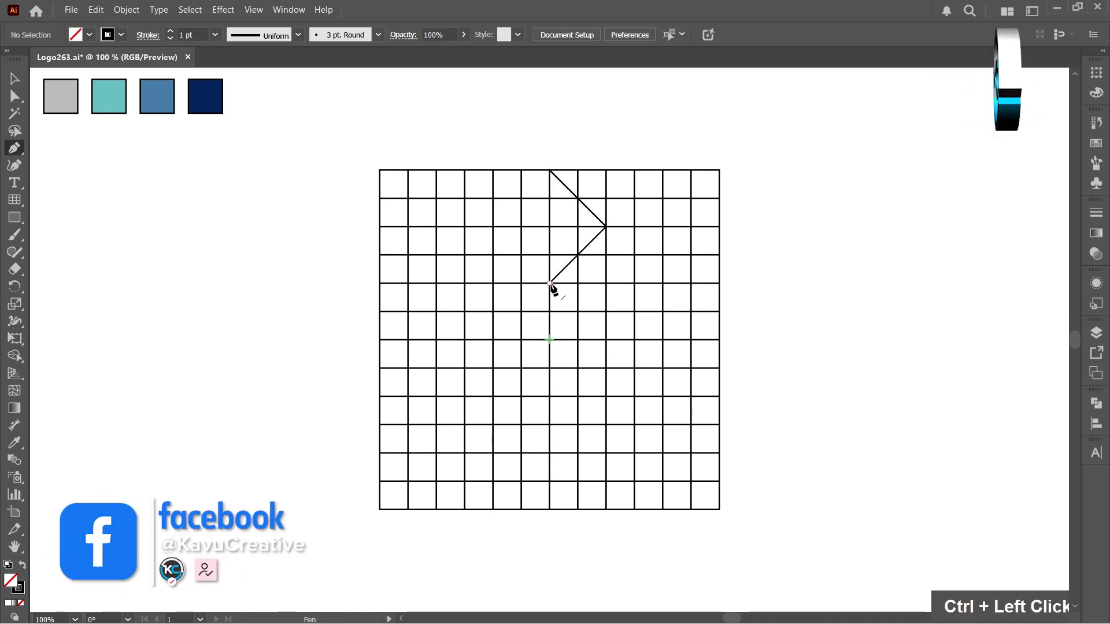
{"action": "left_click", "coordinate": [550, 283]}
{"action": "left_click", "coordinate": [493, 227], "text": "shift"}
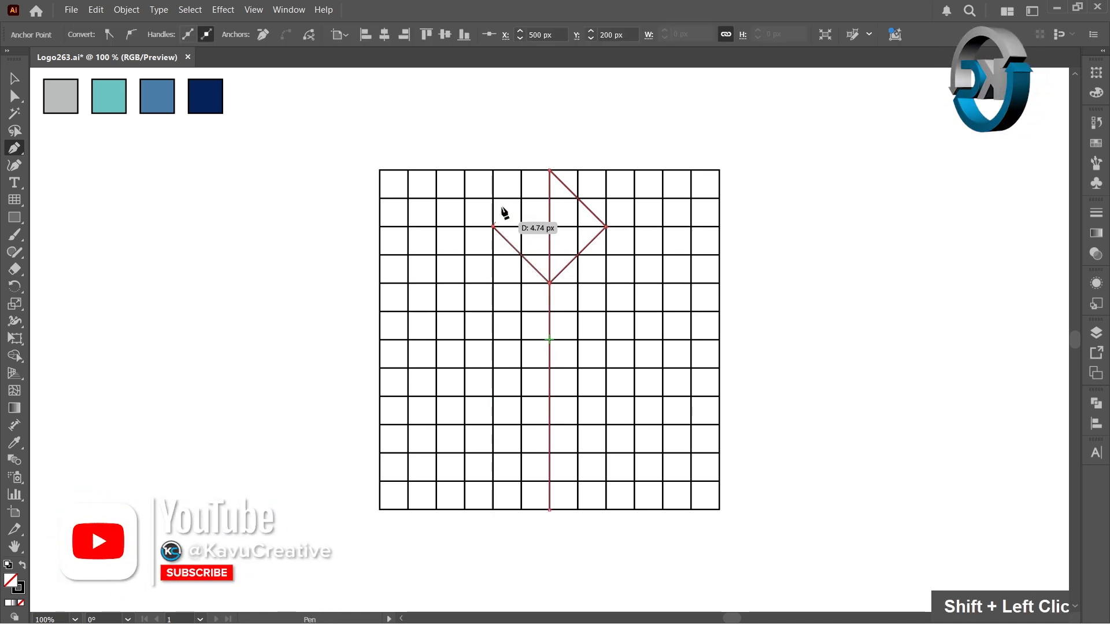
{"action": "left_click", "coordinate": [515, 179], "text": "ctrl"}
{"action": "left_click", "coordinate": [493, 227]}
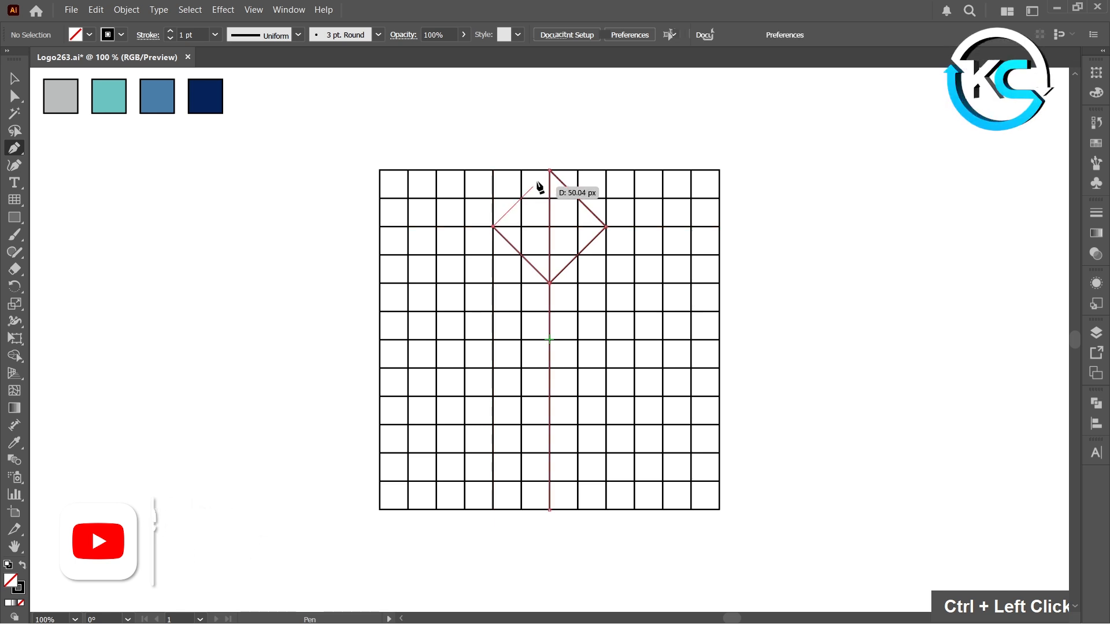
{"action": "left_click", "coordinate": [549, 172], "text": "shift"}
{"action": "left_click", "coordinate": [579, 141], "text": "ctrl"}
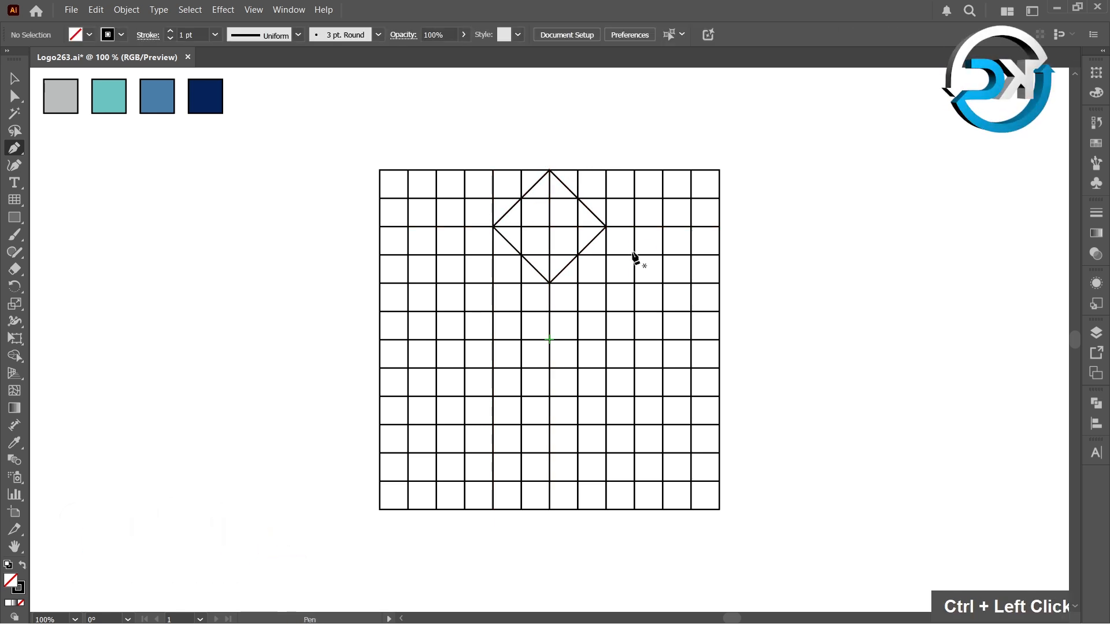
- Draw a diagonal Pen line from two cells below the diamond's right corner, rising two cells up and two cells right
{"action": "left_click", "coordinate": [606, 283]}
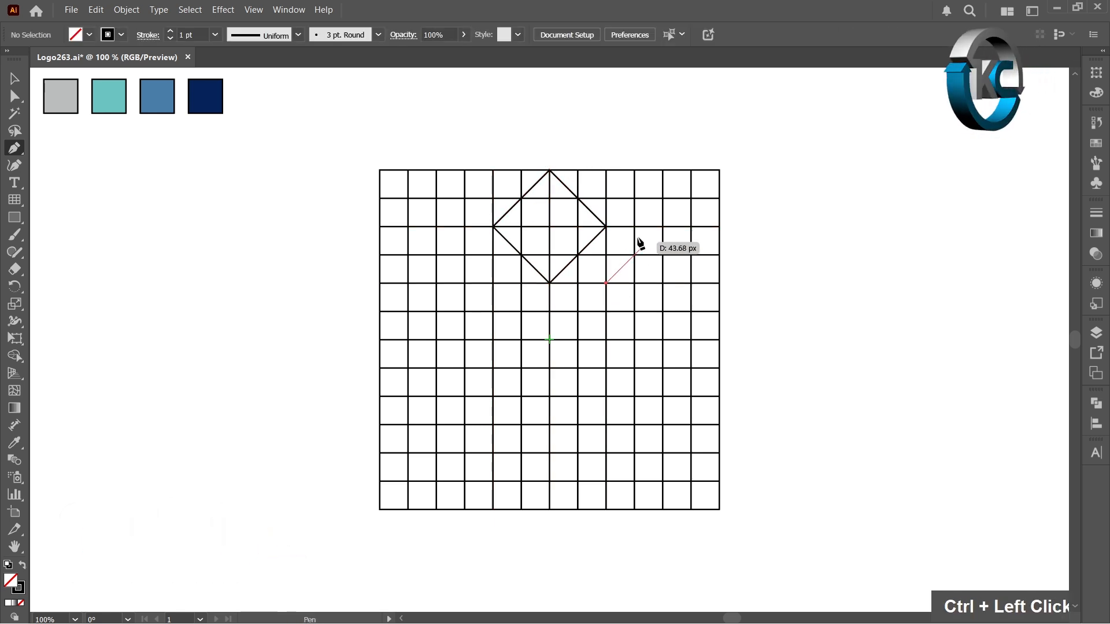
{"action": "left_click", "coordinate": [662, 227], "text": "shift"}
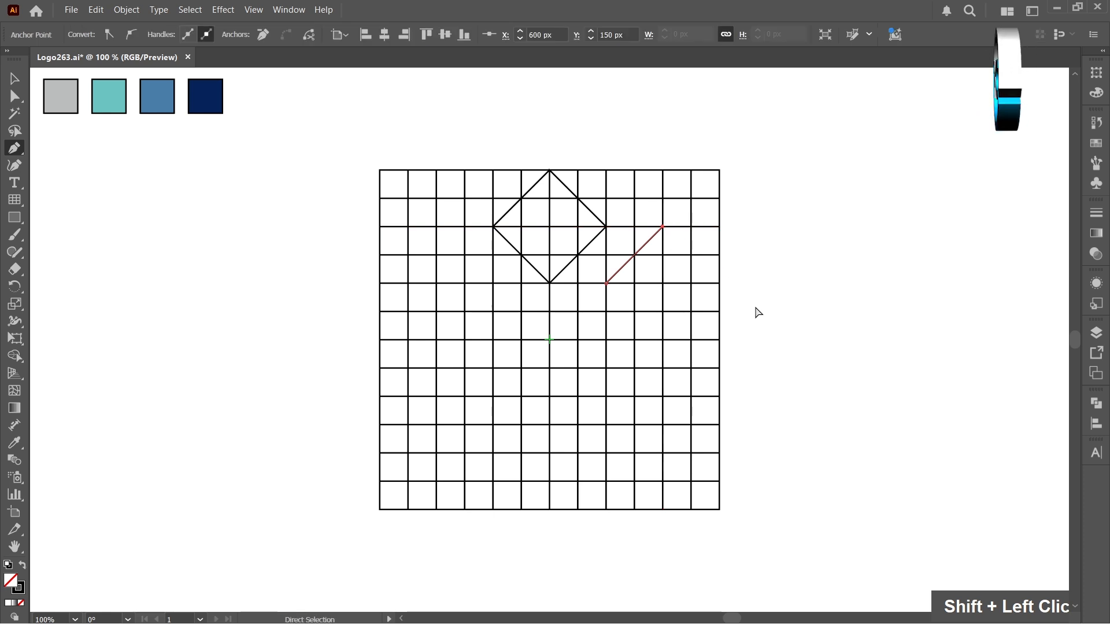
{"action": "left_click", "coordinate": [730, 331], "text": "ctrl"}
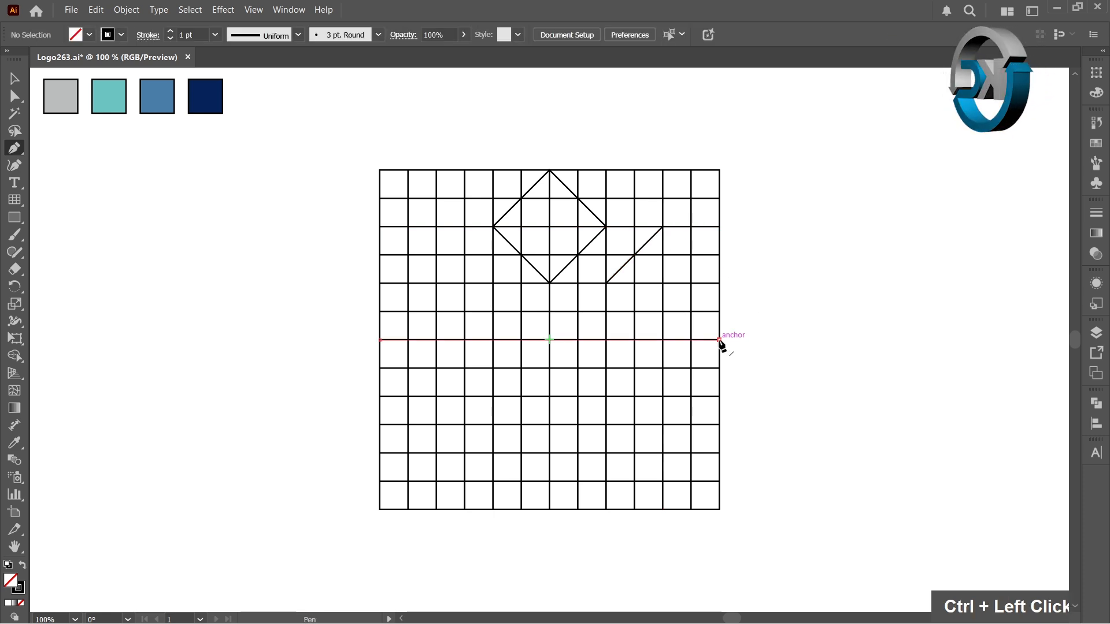
- Draw an inverted V with the Pen tool from the grid's right-edge midpoint, up to X 600, Y 200 px and down to X 550, Y 250 px
{"action": "left_click", "coordinate": [719, 339]}
{"action": "key", "text": "shift"}
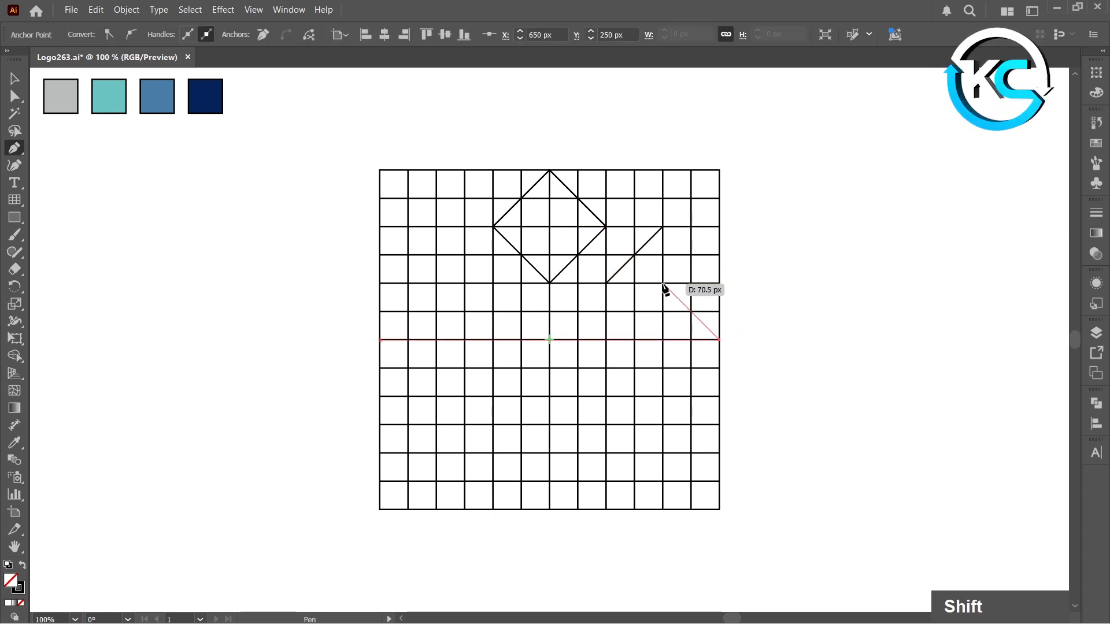
{"action": "left_click", "coordinate": [662, 284], "text": "shift"}
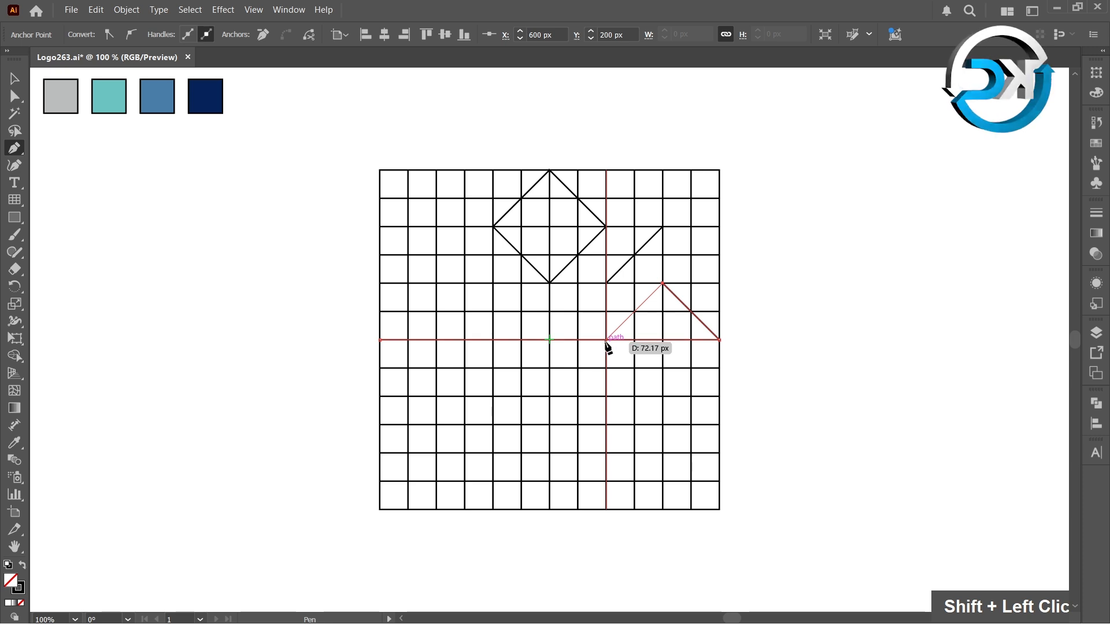
{"action": "left_click", "coordinate": [606, 340], "text": "shift"}
{"action": "left_click", "coordinate": [753, 328], "text": "ctrl"}
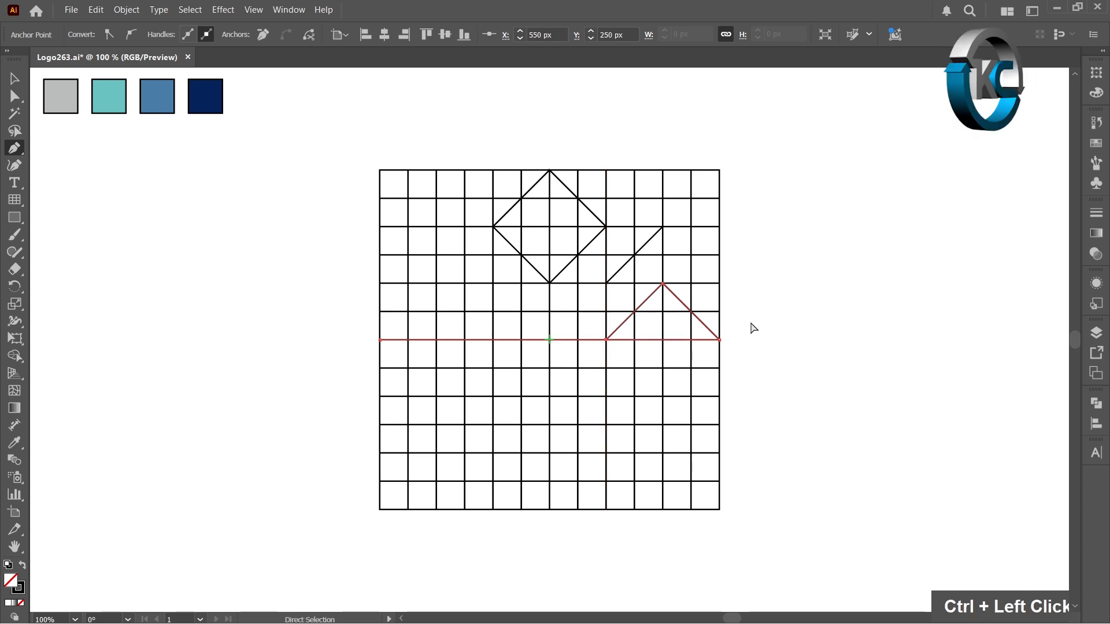
- Use Shape Builder with a black fill to merge the grid regions into the diamond, a central four-by-four-cell square and two adjoining parallelograms
{"action": "double_click", "coordinate": [15, 79]}
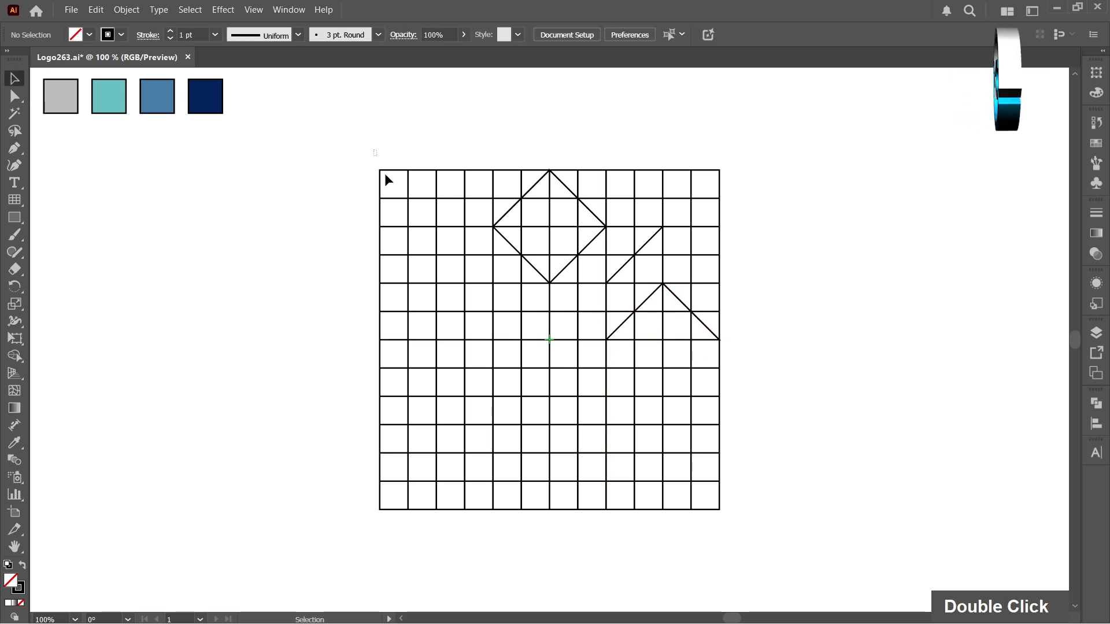
{"action": "left_click_drag", "start_coordinate": [385, 175], "coordinate": [754, 527]}
{"action": "left_click", "coordinate": [16, 356]}
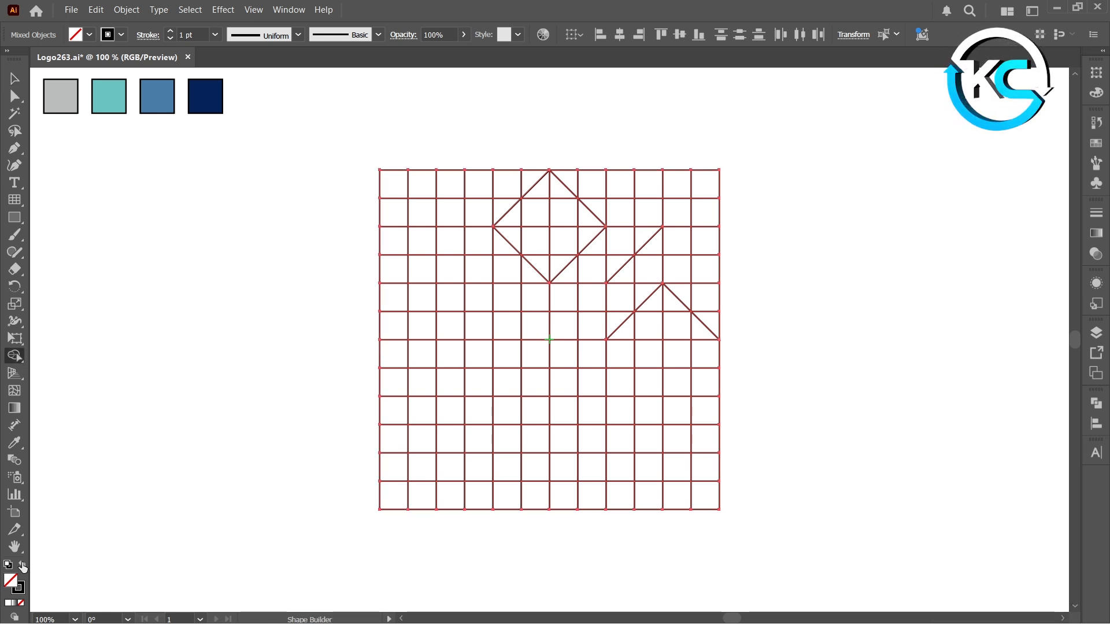
{"action": "left_click", "coordinate": [22, 565]}
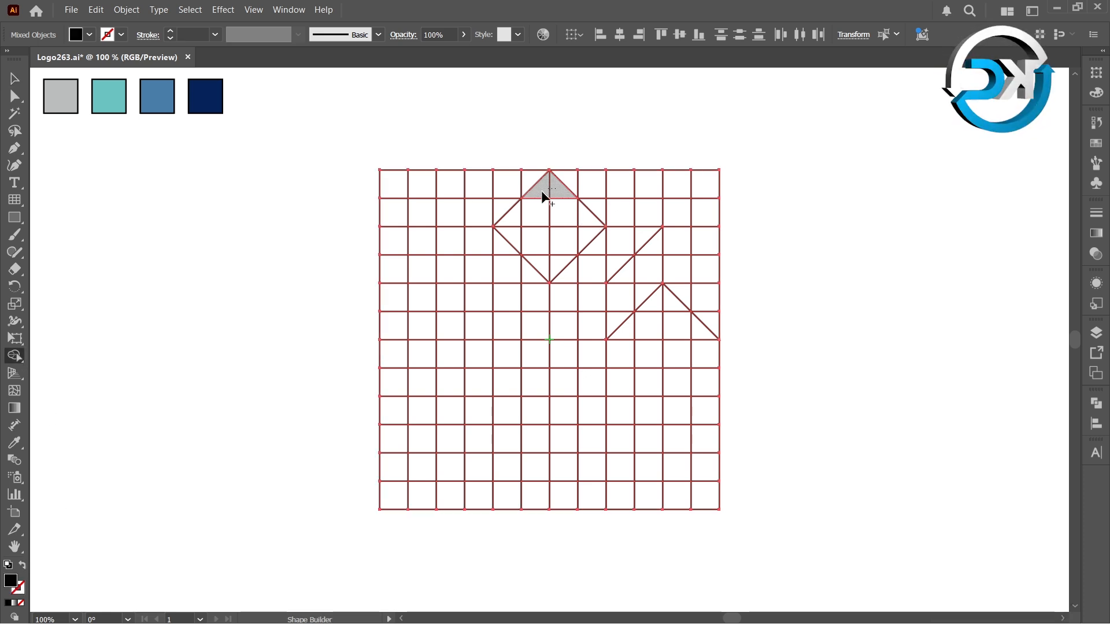
{"action": "mouse_move", "coordinate": [543, 198]}
{"action": "left_mouse_down"}
{"action": "mouse_move", "coordinate": [515, 218]}
{"action": "mouse_move", "coordinate": [547, 263]}
{"action": "mouse_move", "coordinate": [565, 260]}
{"action": "mouse_move", "coordinate": [586, 230]}
{"action": "mouse_move", "coordinate": [575, 211]}
{"action": "mouse_move", "coordinate": [557, 212]}
{"action": "mouse_move", "coordinate": [624, 235]}
{"action": "mouse_move", "coordinate": [599, 239]}
{"action": "mouse_move", "coordinate": [637, 232]}
{"action": "mouse_move", "coordinate": [617, 260]}
{"action": "mouse_move", "coordinate": [540, 293]}
{"action": "mouse_move", "coordinate": [599, 303]}
{"action": "mouse_move", "coordinate": [589, 368]}
{"action": "mouse_move", "coordinate": [545, 382]}
{"action": "mouse_move", "coordinate": [510, 310]}
{"action": "mouse_move", "coordinate": [557, 331]}
{"action": "mouse_move", "coordinate": [542, 365]}
{"action": "mouse_move", "coordinate": [514, 376]}
{"action": "left_mouse_up"}
{"action": "mouse_move", "coordinate": [622, 289]}
{"action": "left_mouse_down"}
{"action": "mouse_move", "coordinate": [624, 307]}
{"action": "mouse_move", "coordinate": [653, 279]}
{"action": "mouse_move", "coordinate": [654, 251]}
{"action": "left_mouse_up"}
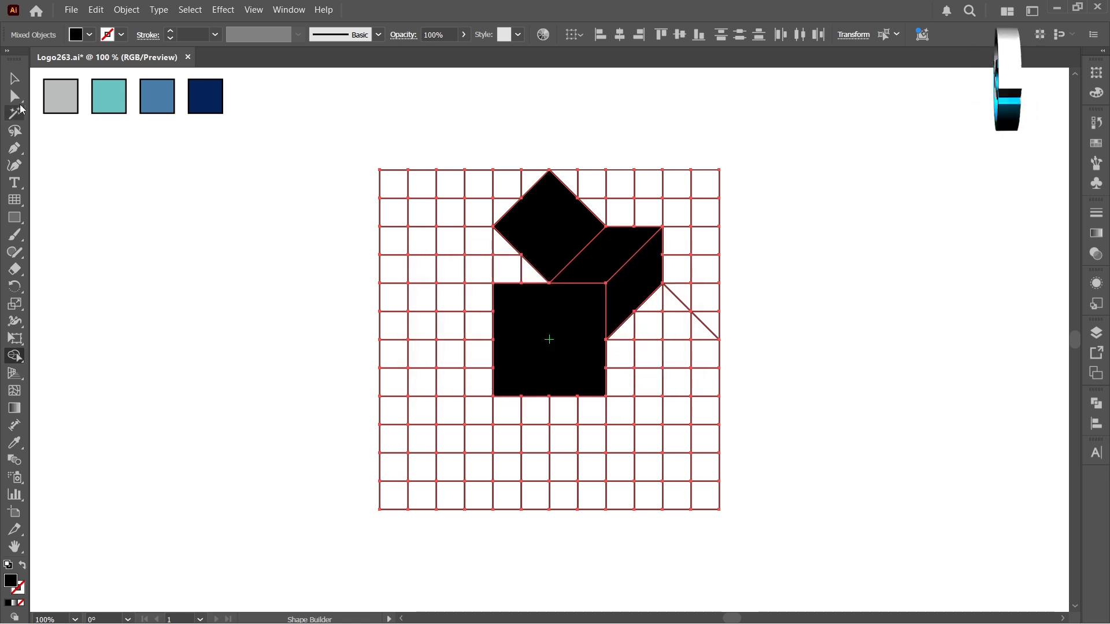
- Delete the leftover grid and construction lines, keeping the black diamond, square and two parallelograms
{"action": "left_click", "coordinate": [19, 82]}
{"action": "double_click", "coordinate": [629, 285]}
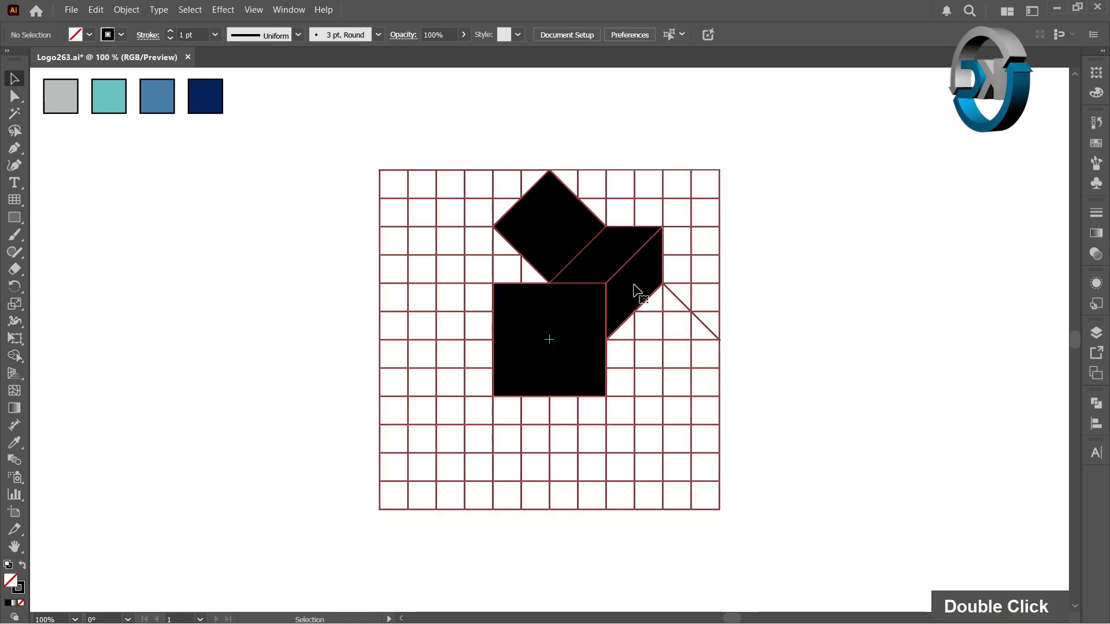
{"action": "right_click", "coordinate": [642, 306]}
{"action": "double_click", "coordinate": [800, 365]}
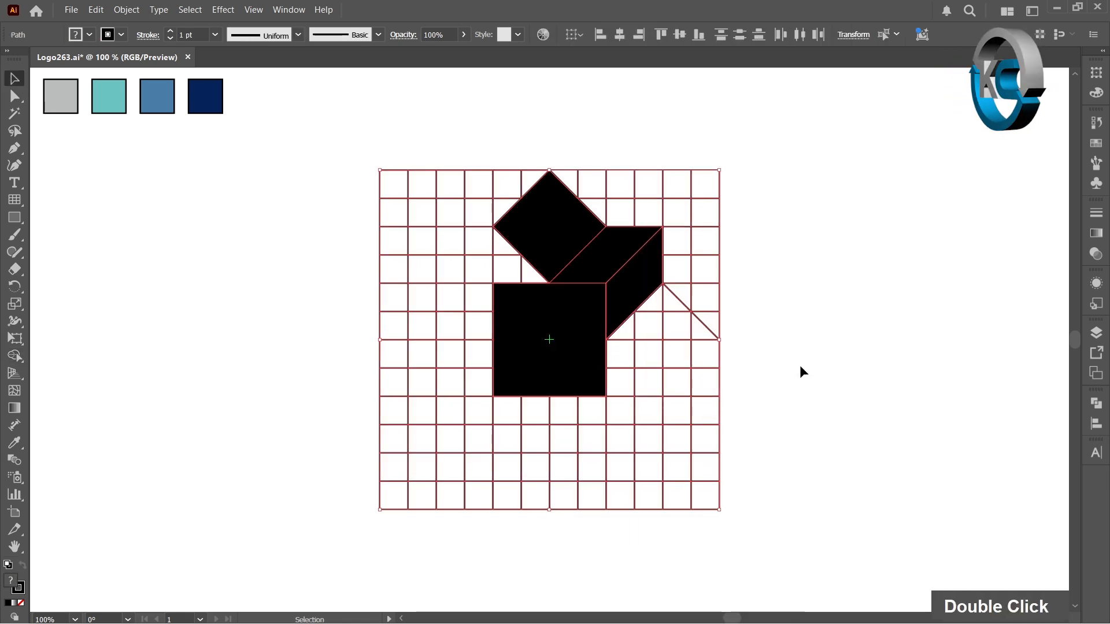
{"action": "left_click_drag", "start_coordinate": [338, 140], "coordinate": [779, 557]}
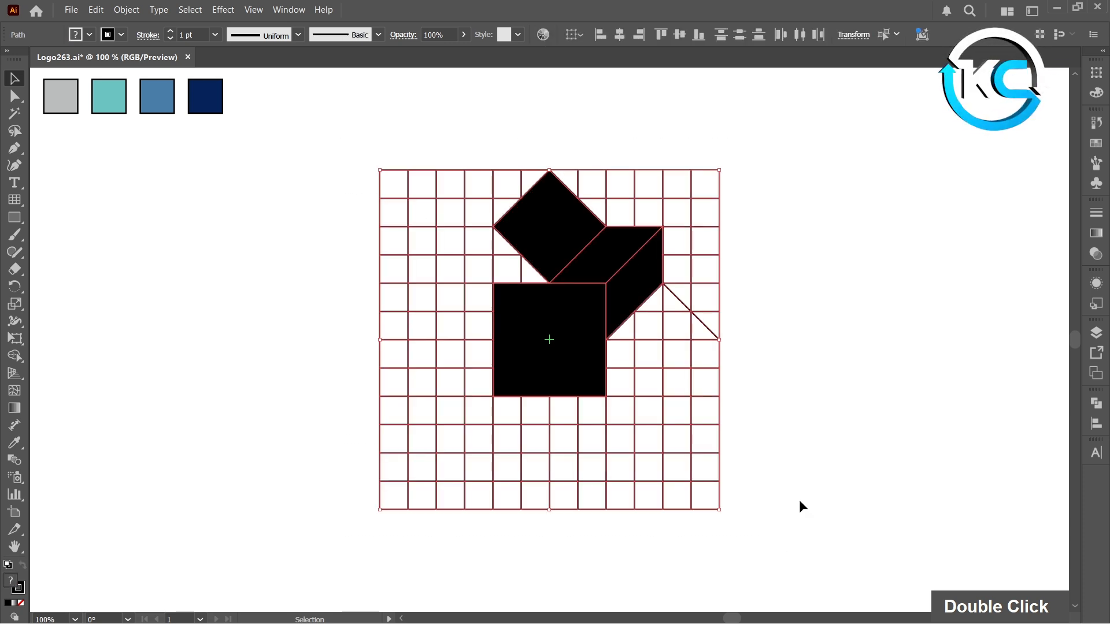
{"action": "left_click", "coordinate": [594, 370], "text": "shift"}
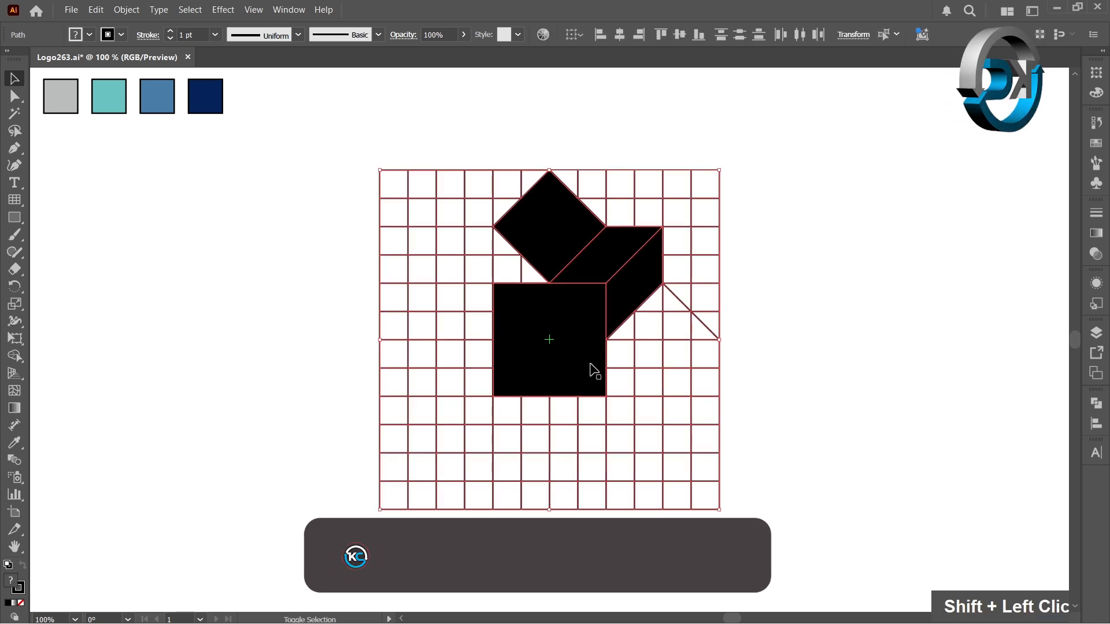
{"action": "left_click", "coordinate": [626, 302], "text": "shift"}
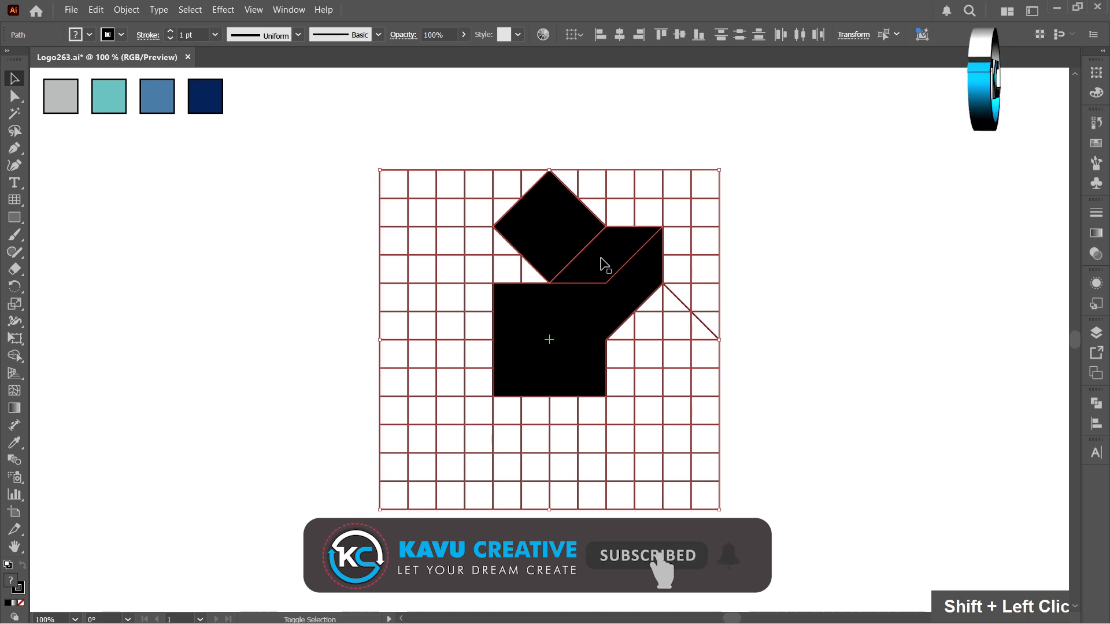
{"action": "left_click", "coordinate": [572, 230], "text": "shift"}
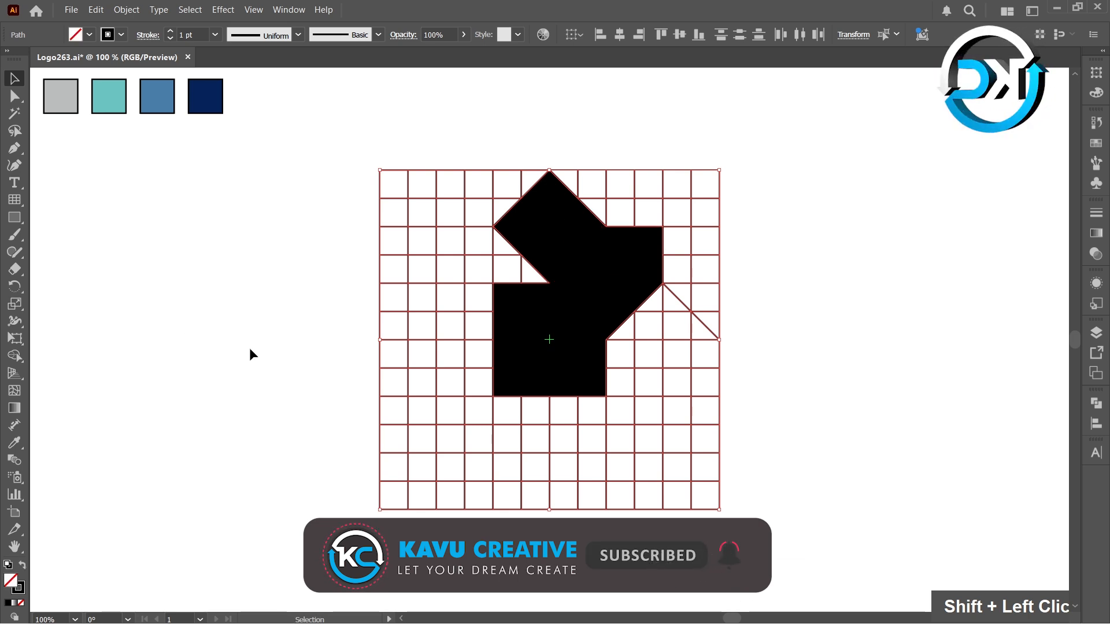
{"action": "key", "text": "Delete"}
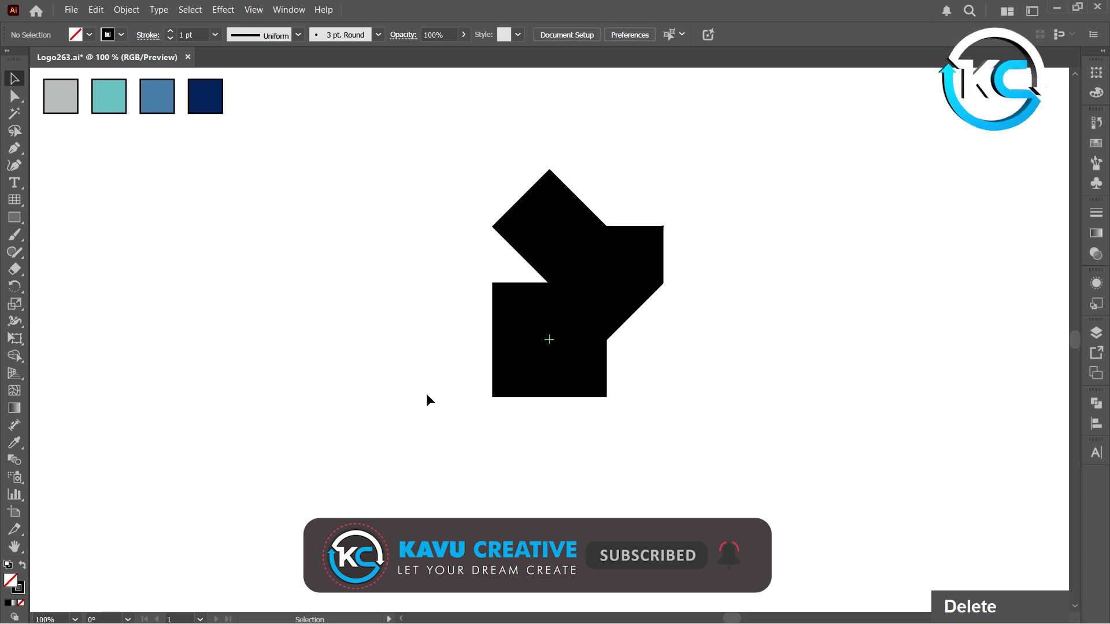
- Fill the central square with the dark navy colour sampled from the fourth swatch
{"action": "left_click", "coordinate": [495, 392]}
{"action": "key", "text": "i"}
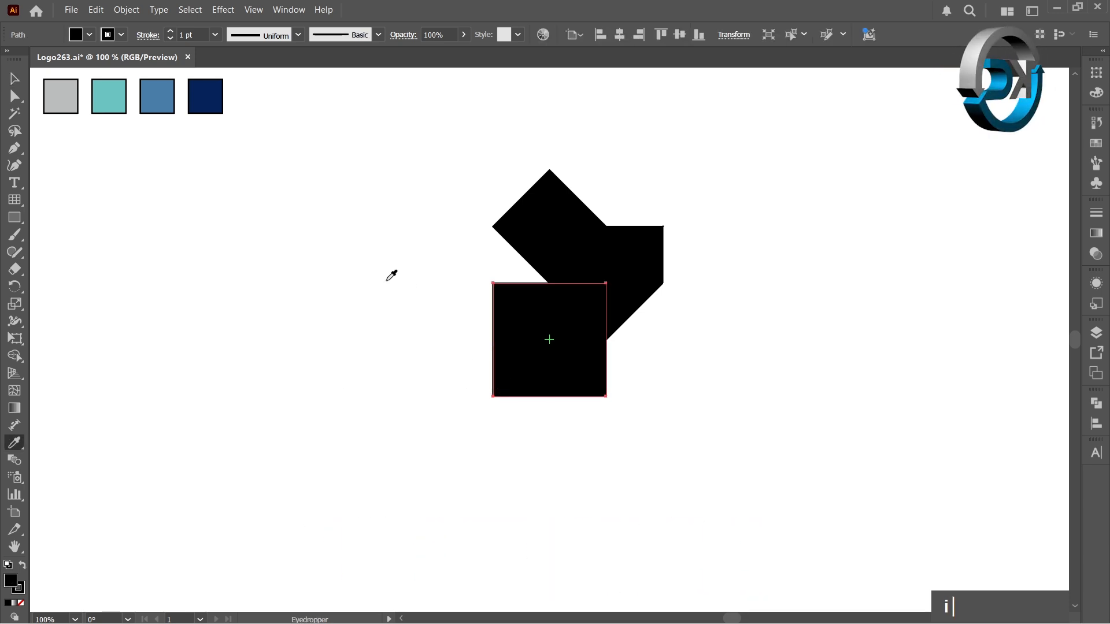
{"action": "left_click", "coordinate": [207, 92]}
- Fill the diamond with the gray swatch, the upper parallelogram with teal and the side parallelogram with medium blue using the Eyedropper
{"action": "left_click", "coordinate": [540, 210], "text": "ctrl"}
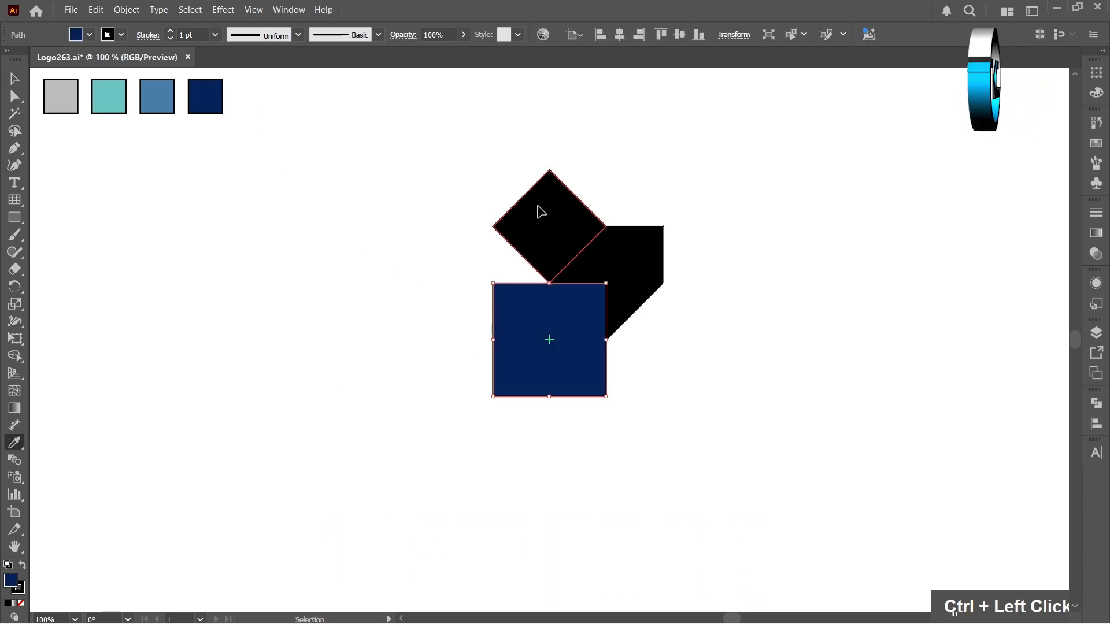
{"action": "left_click", "coordinate": [66, 95]}
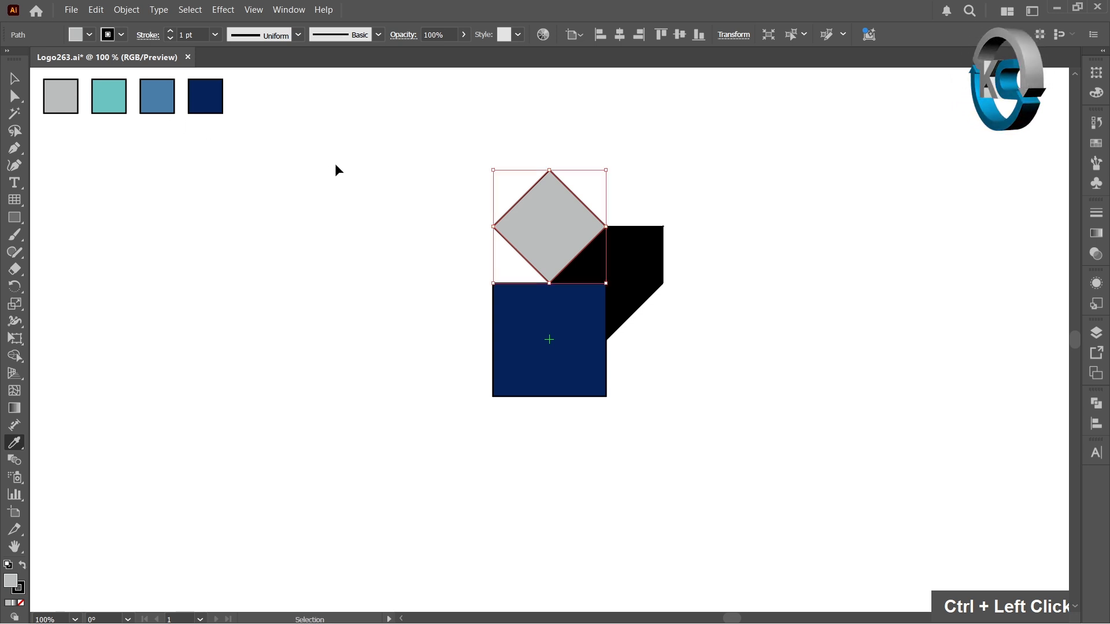
{"action": "left_click", "coordinate": [613, 246], "text": "ctrl"}
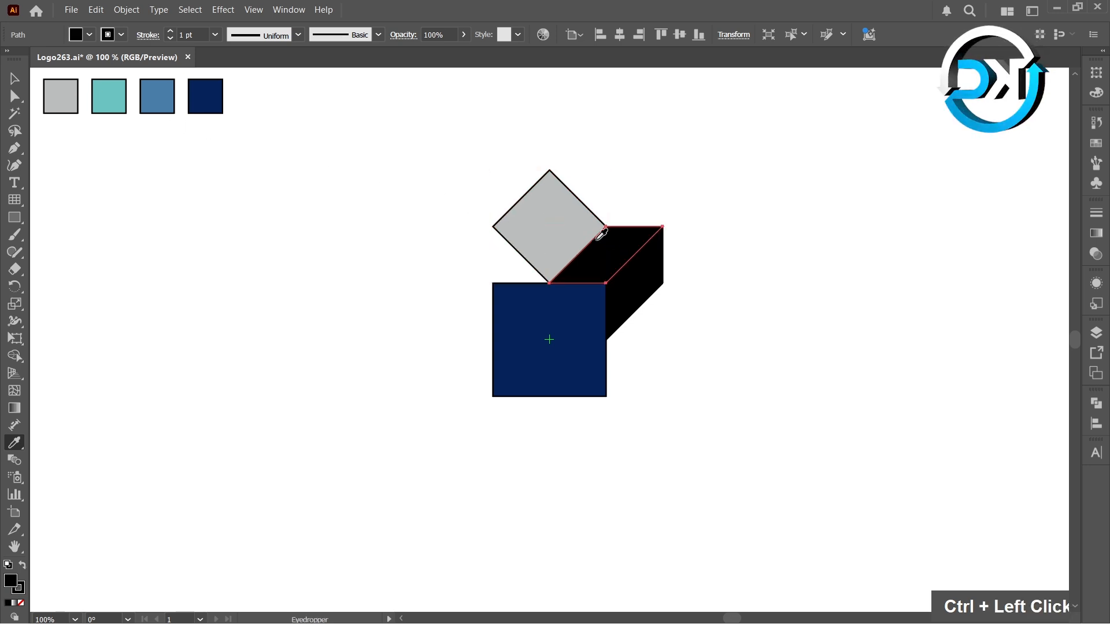
{"action": "left_click", "coordinate": [114, 97]}
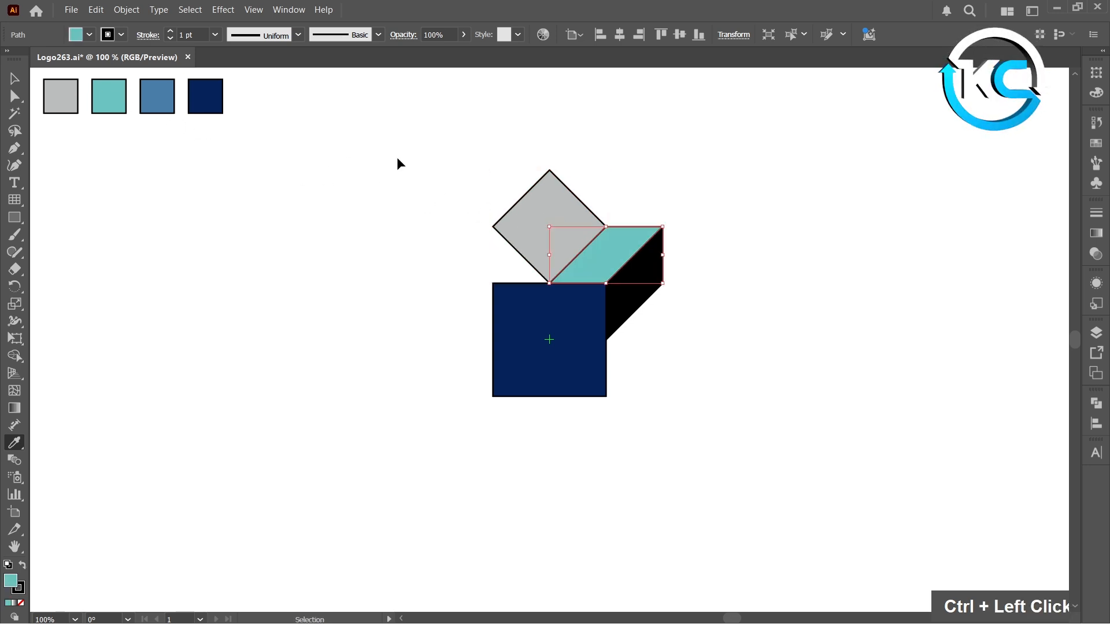
{"action": "left_click", "coordinate": [627, 293], "text": "ctrl"}
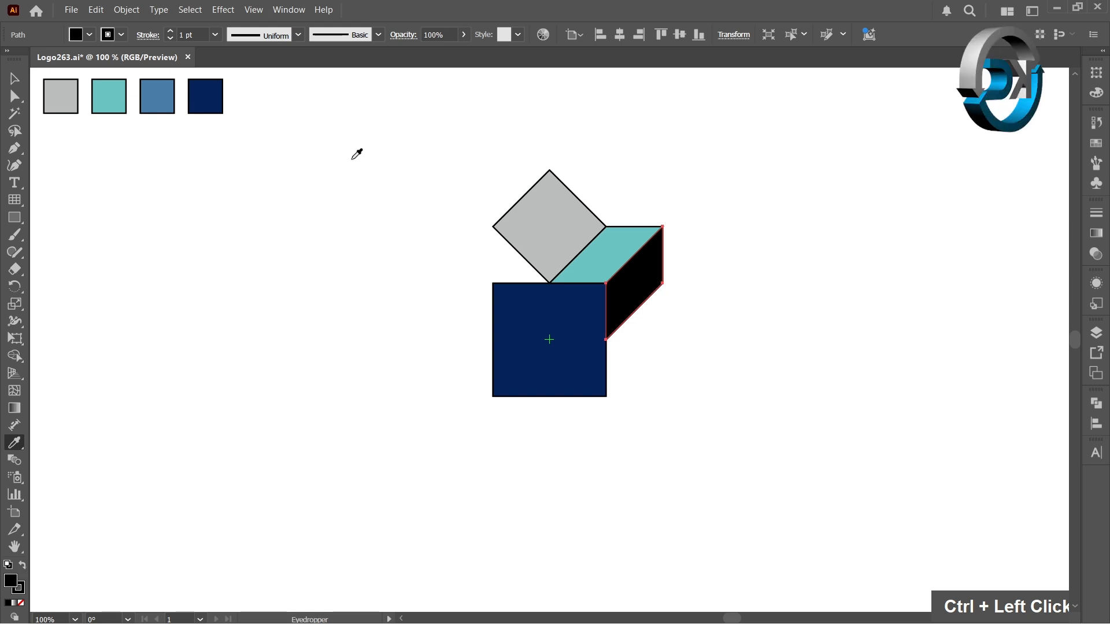
{"action": "left_click", "coordinate": [165, 97]}
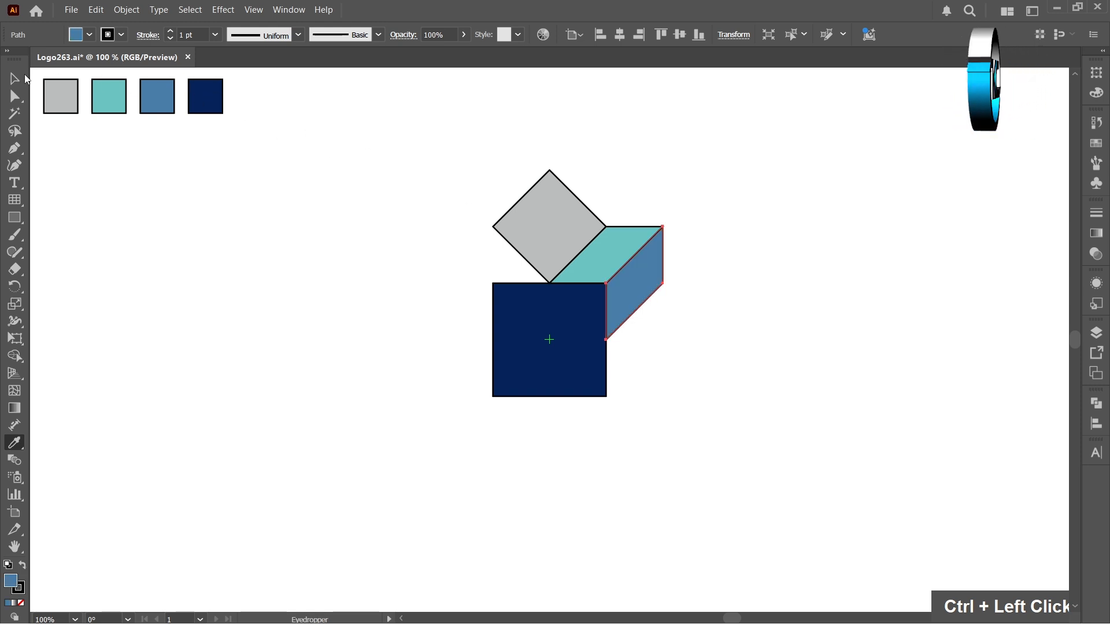
- Rotate a copy of the diamond and two parallelograms, without the navy square, by 90° around the square's center
{"action": "left_click", "coordinate": [15, 79]}
{"action": "double_click", "coordinate": [351, 211]}
{"action": "left_click_drag", "start_coordinate": [483, 183], "coordinate": [686, 449]}
{"action": "left_click", "coordinate": [597, 362], "text": "shift"}
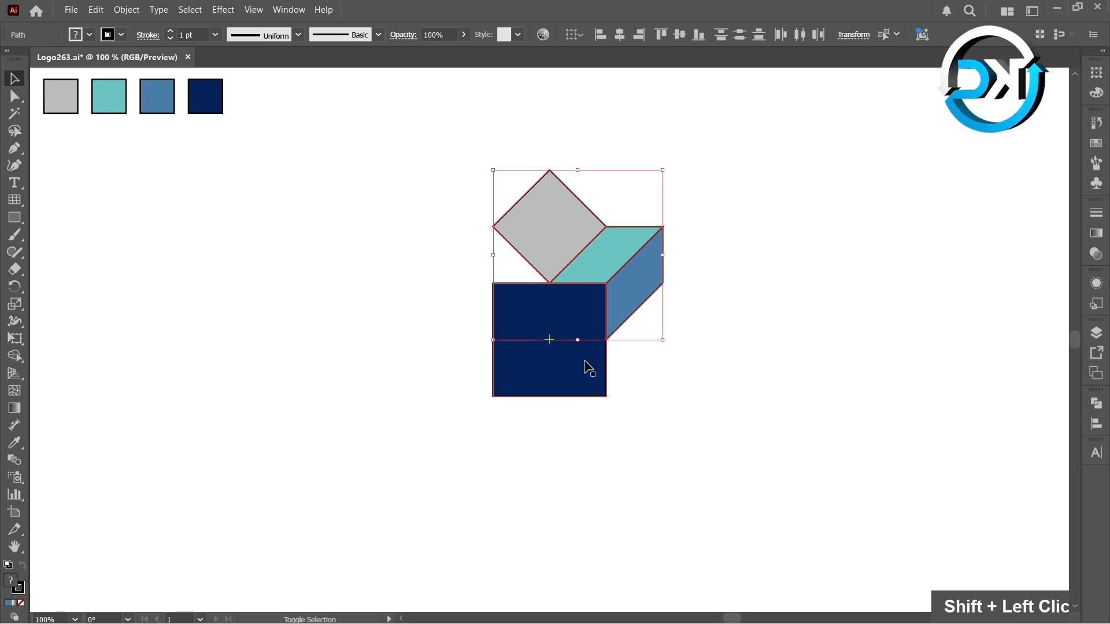
{"action": "key", "text": "r"}
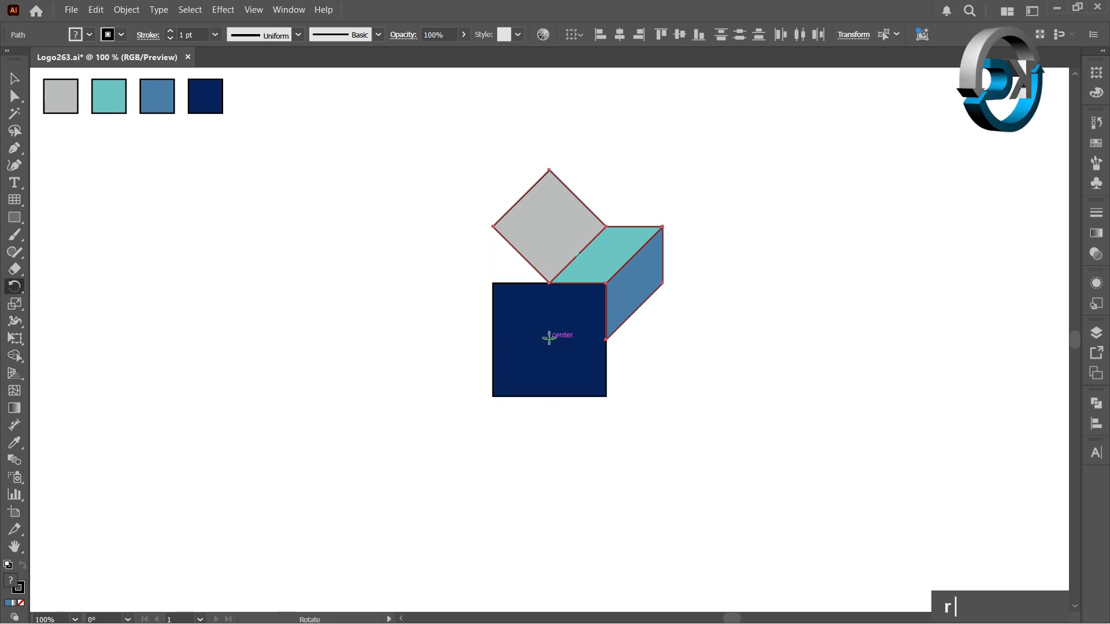
{"action": "left_click", "coordinate": [550, 339], "text": "alt"}
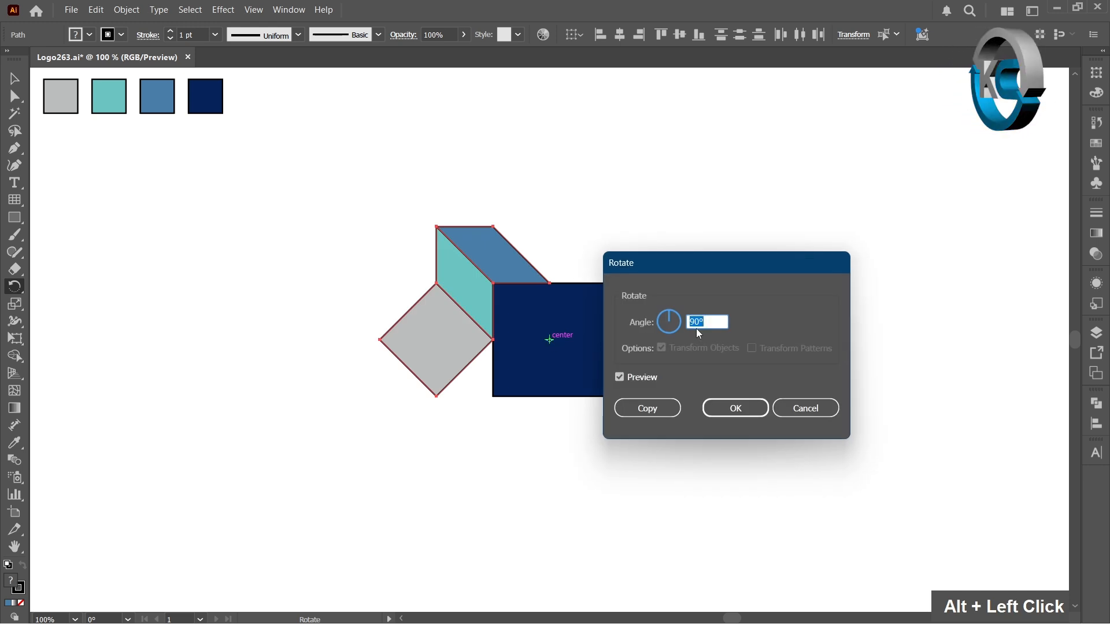
{"action": "left_click", "coordinate": [669, 408]}
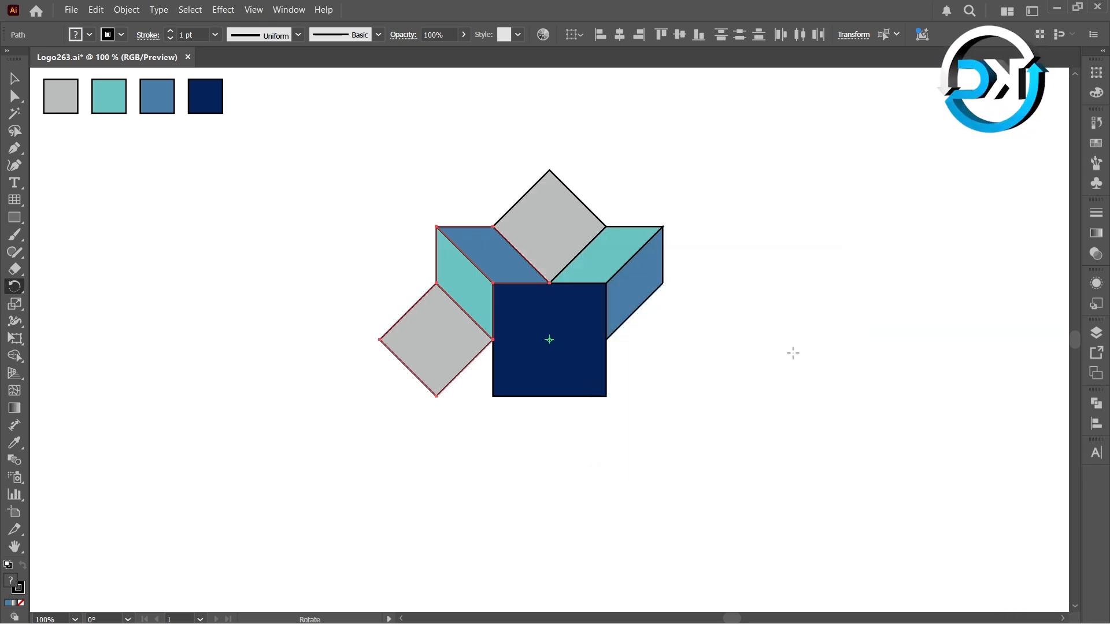
- Repeat the rotated copy twice to complete the four-sided pattern around the navy square
{"action": "key", "text": "ctrl"}
{"action": "key", "text": "ctrl+d"}
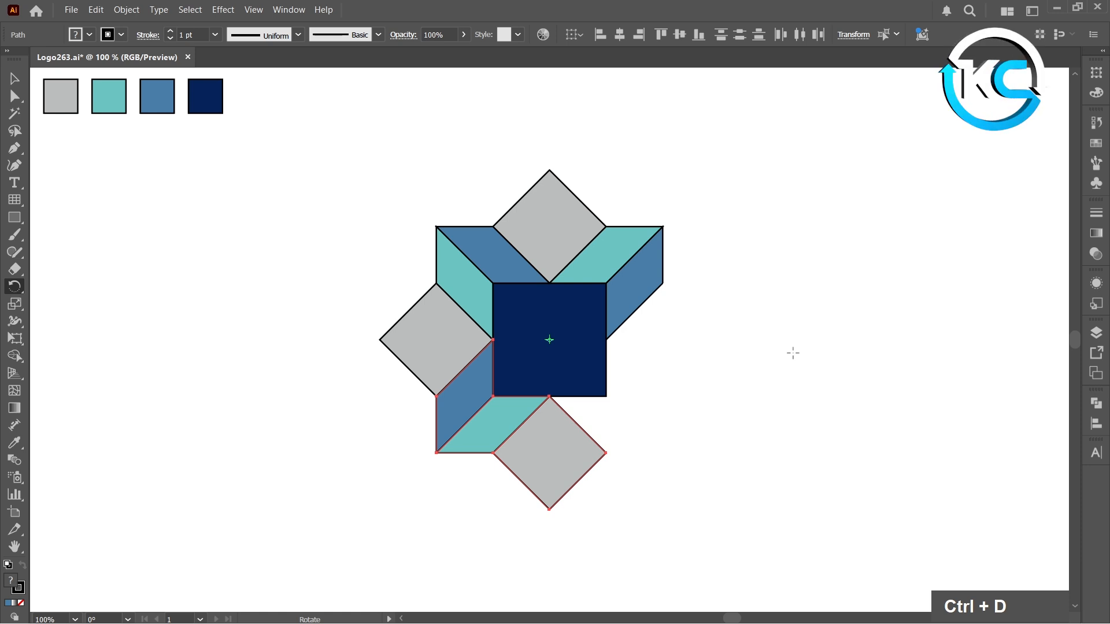
{"action": "key", "text": "ctrl"}
{"action": "key", "text": "ctrl+d"}
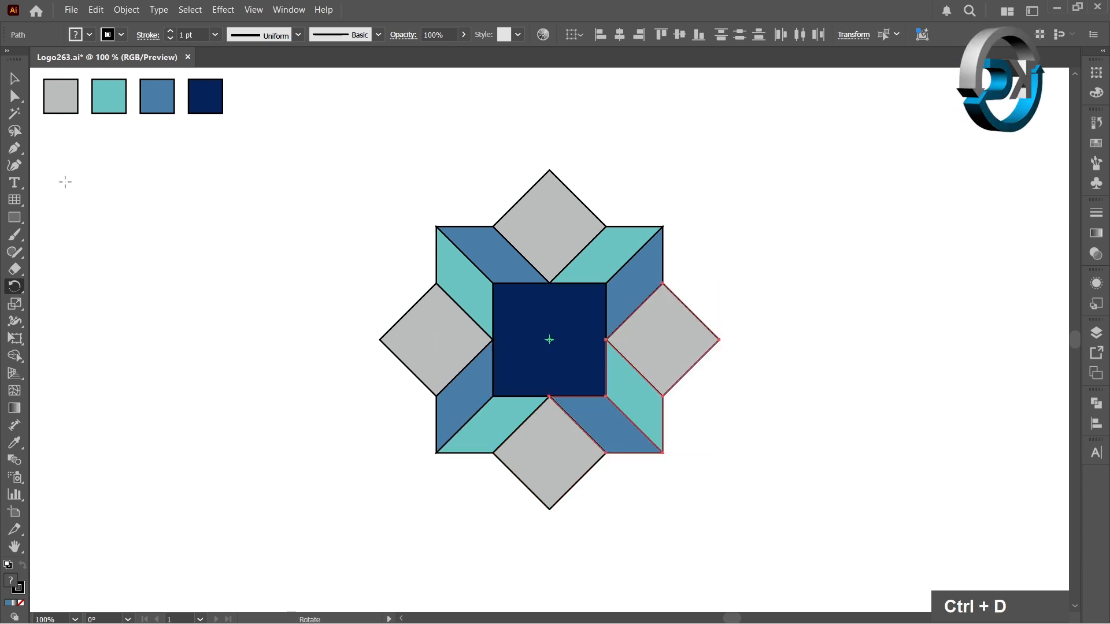
- Select all shapes of the four-sided pattern and expand them so their strokes become filled shapes
{"action": "left_click", "coordinate": [15, 78]}
{"action": "double_click", "coordinate": [275, 164]}
{"action": "left_click_drag", "start_coordinate": [305, 155], "coordinate": [747, 540]}
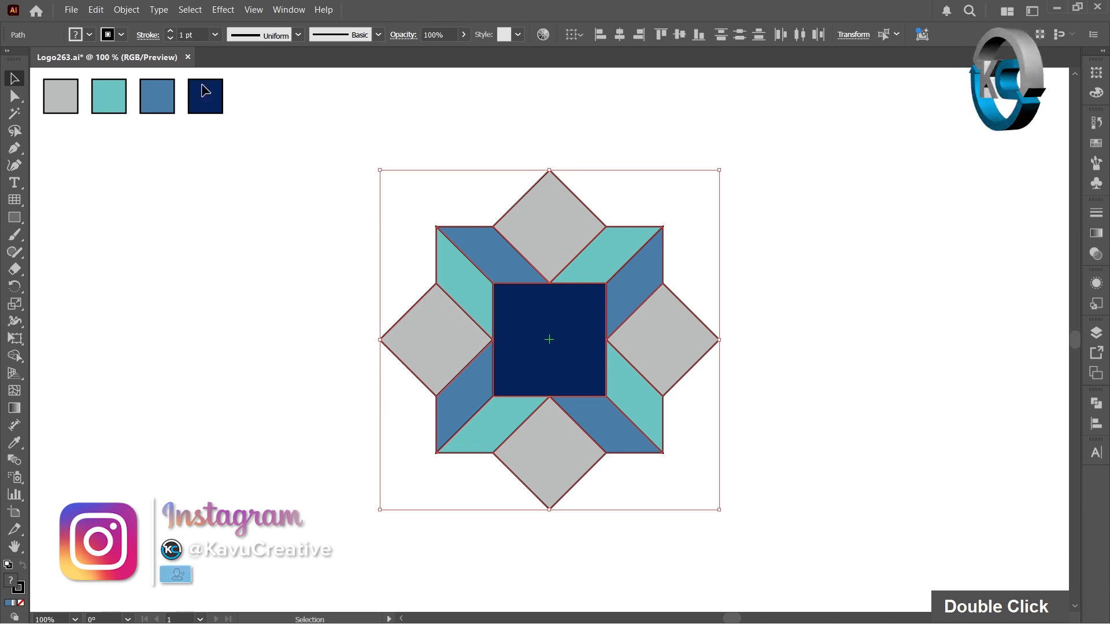
{"action": "left_click", "coordinate": [126, 9]}
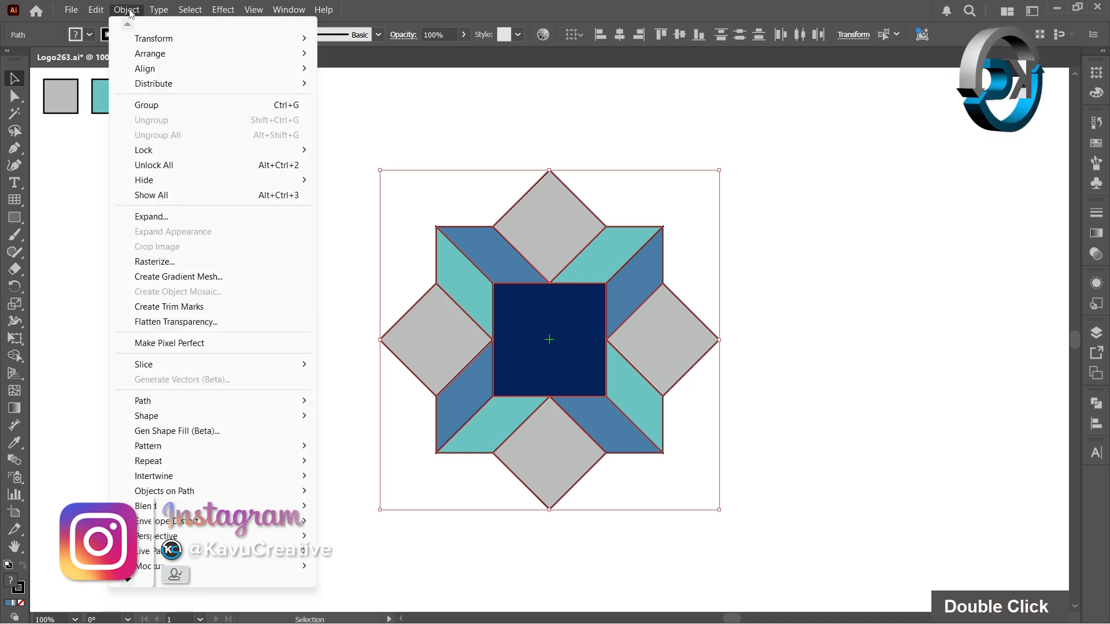
{"action": "left_click", "coordinate": [151, 217]}
{"action": "left_click", "coordinate": [207, 368]}
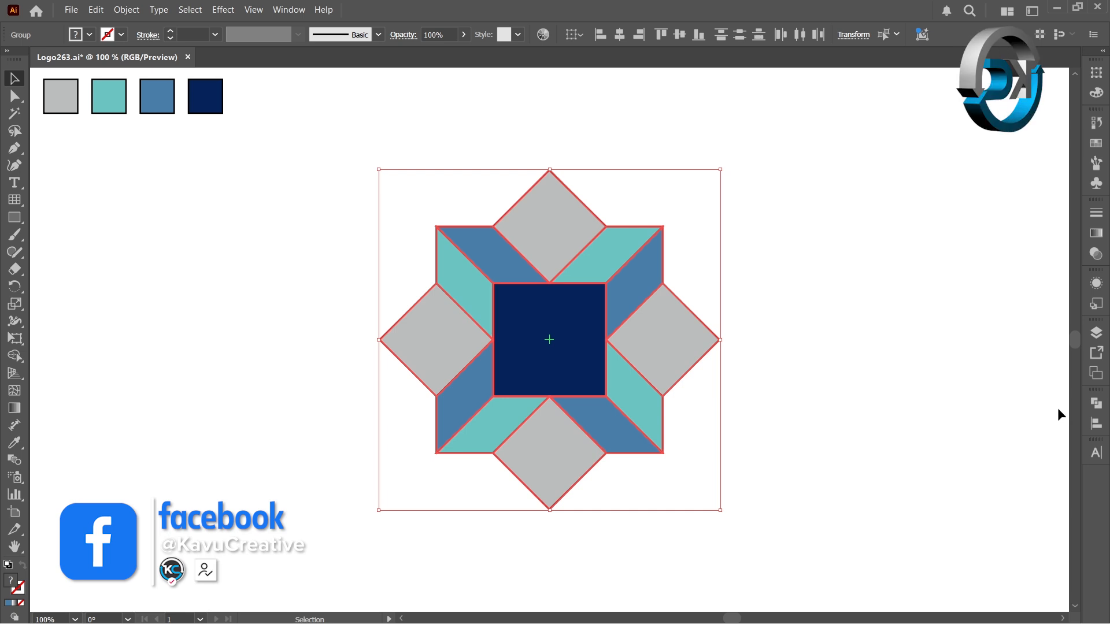
- Apply the Pathfinder Divide operation to the expanded pattern and deselect it
{"action": "left_click", "coordinate": [1096, 405]}
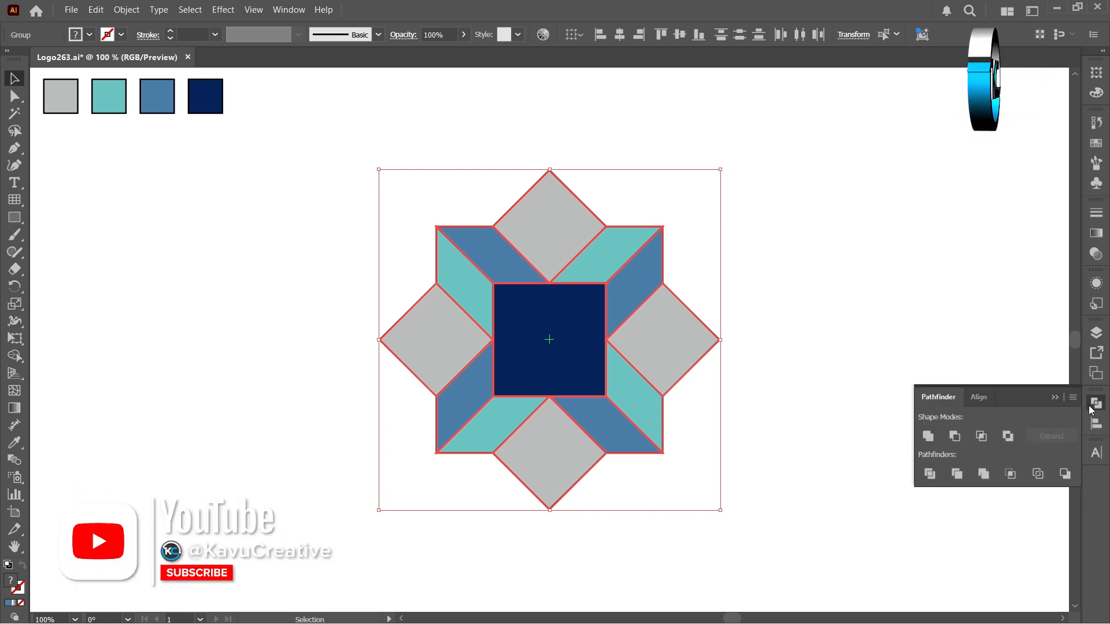
{"action": "left_click", "coordinate": [930, 479]}
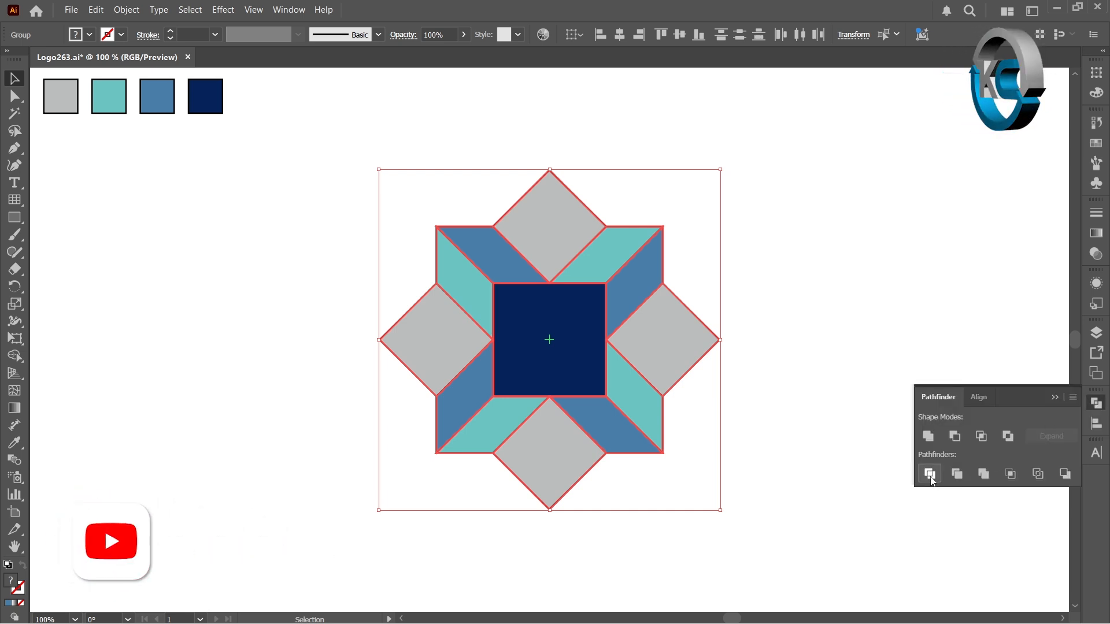
{"action": "left_click", "coordinate": [202, 375]}
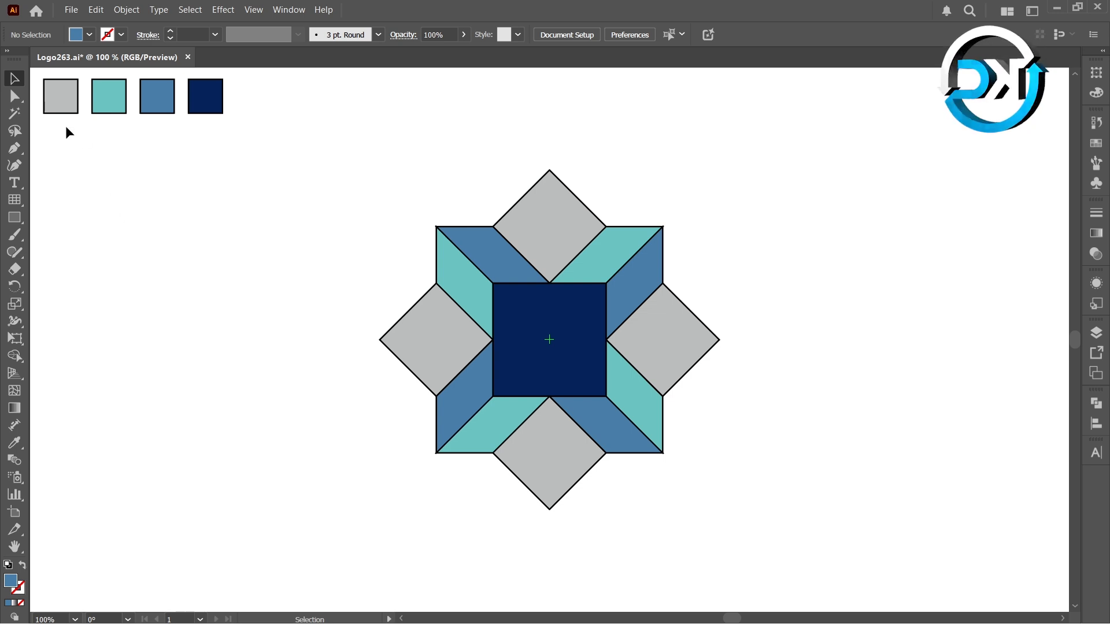
- Select all black outline pieces of the pattern with the Magic Wand and delete them, leaving thin gaps between the coloured shapes
{"action": "left_click", "coordinate": [17, 119]}
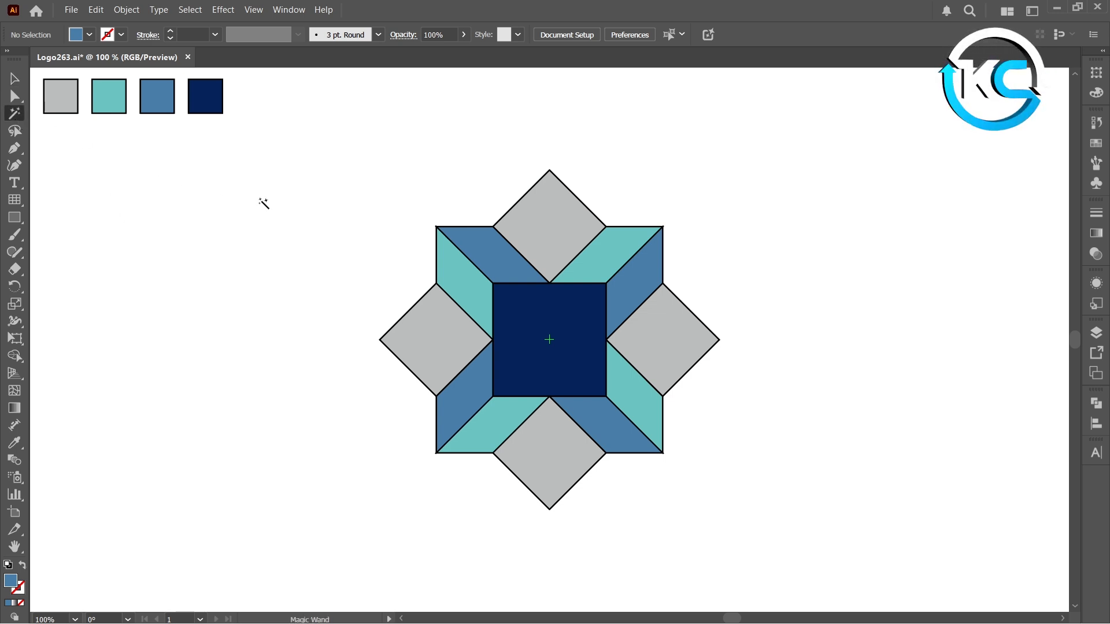
{"action": "left_click", "coordinate": [442, 236]}
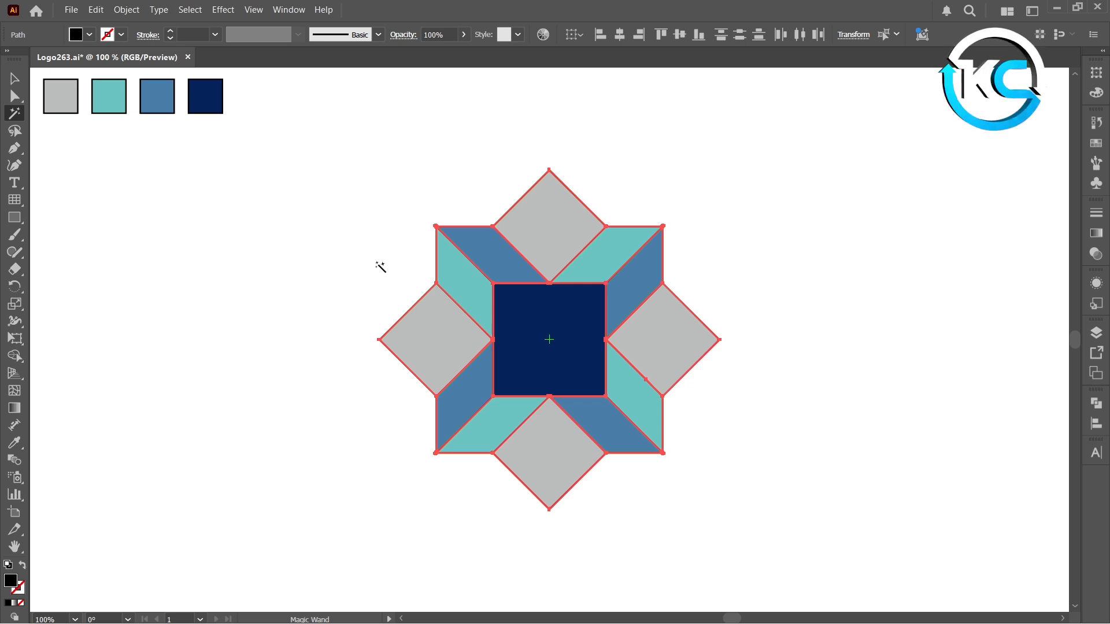
{"action": "key", "text": "Delete"}
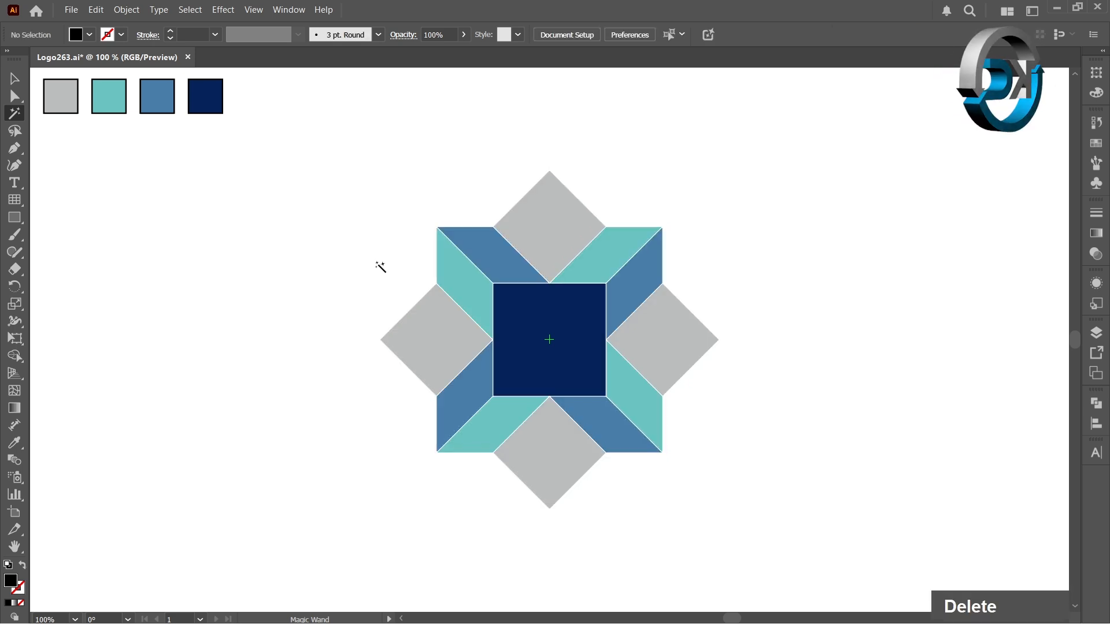
{"action": "left_click", "coordinate": [14, 79]}
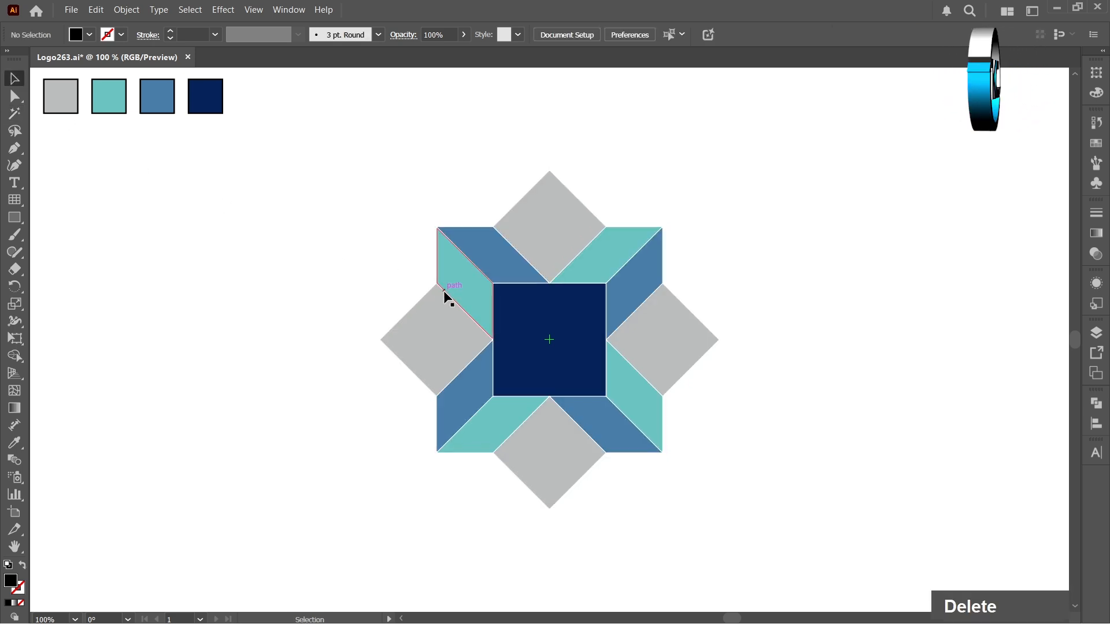